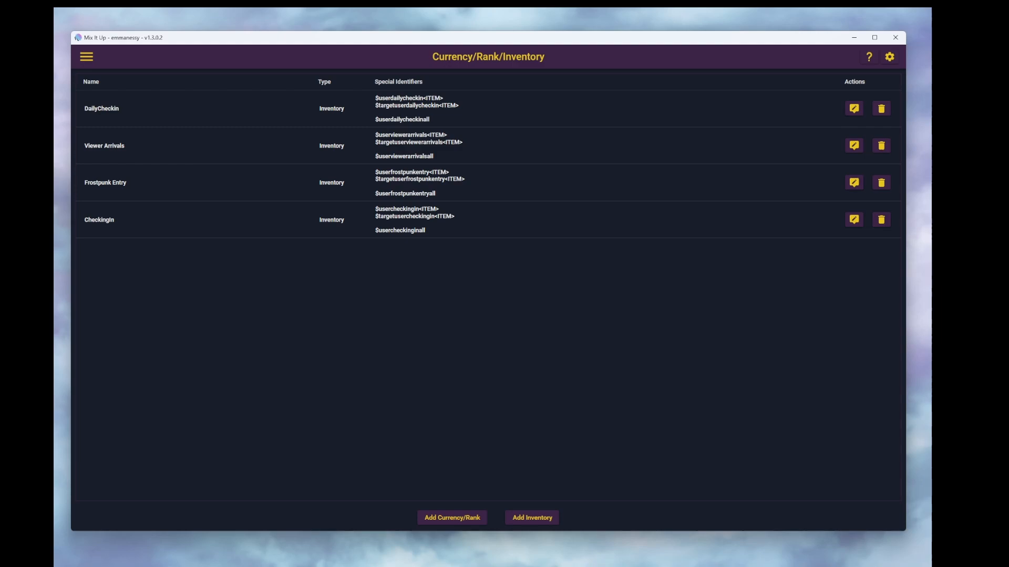
# Check how the DailyCheckin inventory is set up, and create a new inventory named SampleCheckIn.
pyautogui.click(853, 109)
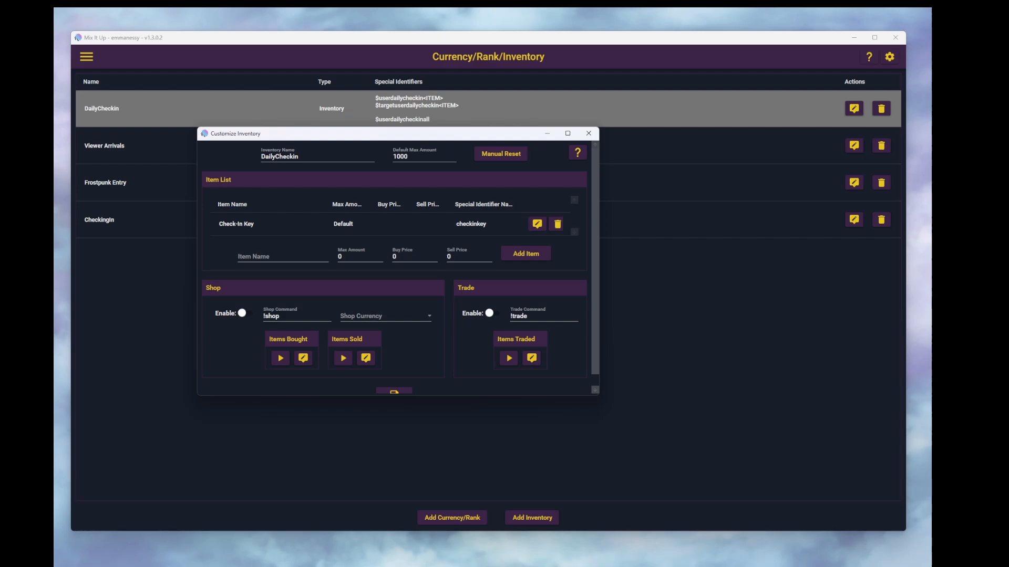
pyautogui.click(589, 133)
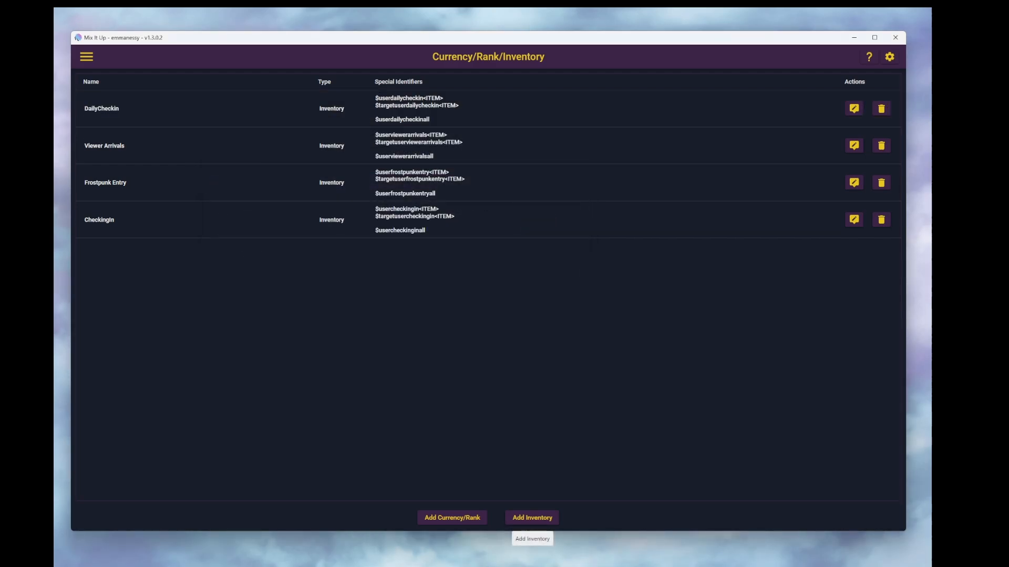
pyautogui.click(532, 517)
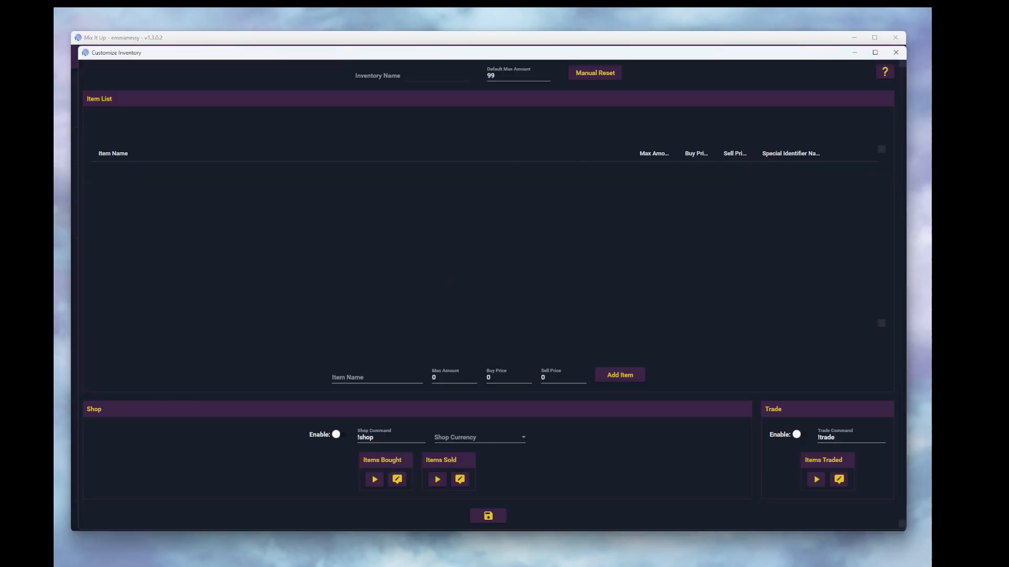
pyautogui.click(412, 76)
pyautogui.write('SampleCheckIn')
pyautogui.click(113, 154)
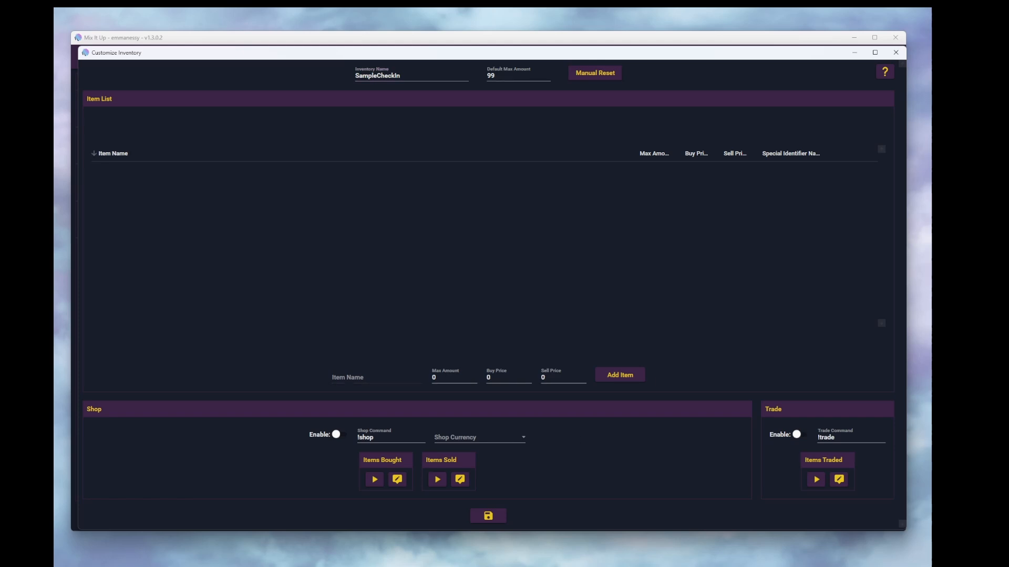
# Add an item named SampleEntry to the SampleCheckIn inventory and save the inventory.
pyautogui.click(367, 378)
pyautogui.write('SampleEntry')
pyautogui.click(623, 375)
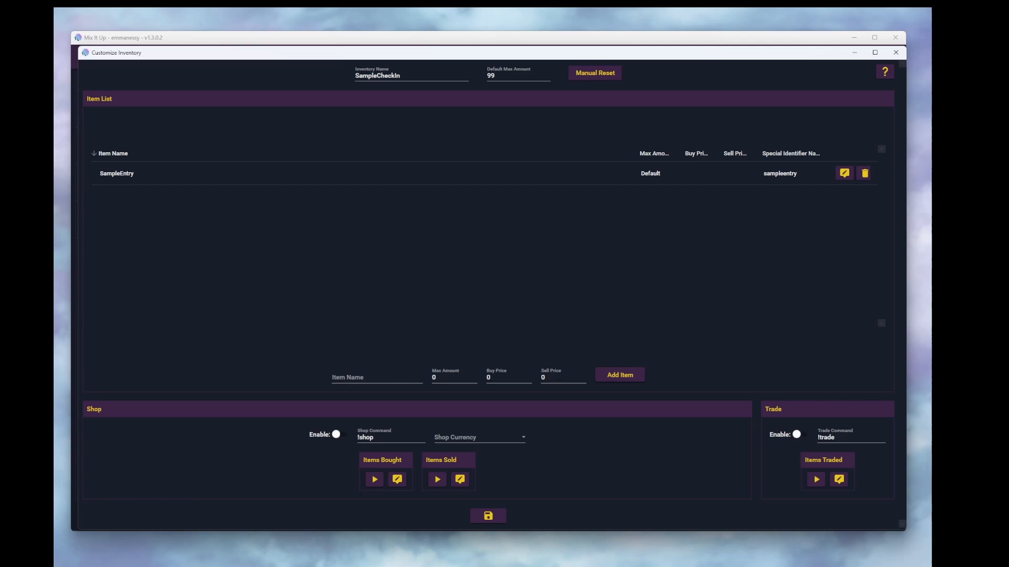
pyautogui.click(791, 174)
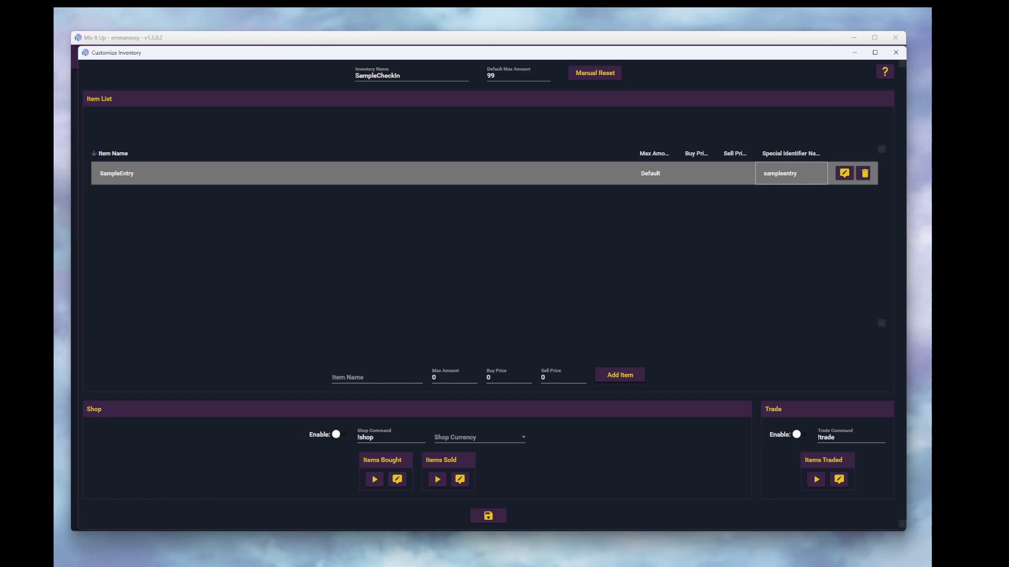
pyautogui.click(488, 516)
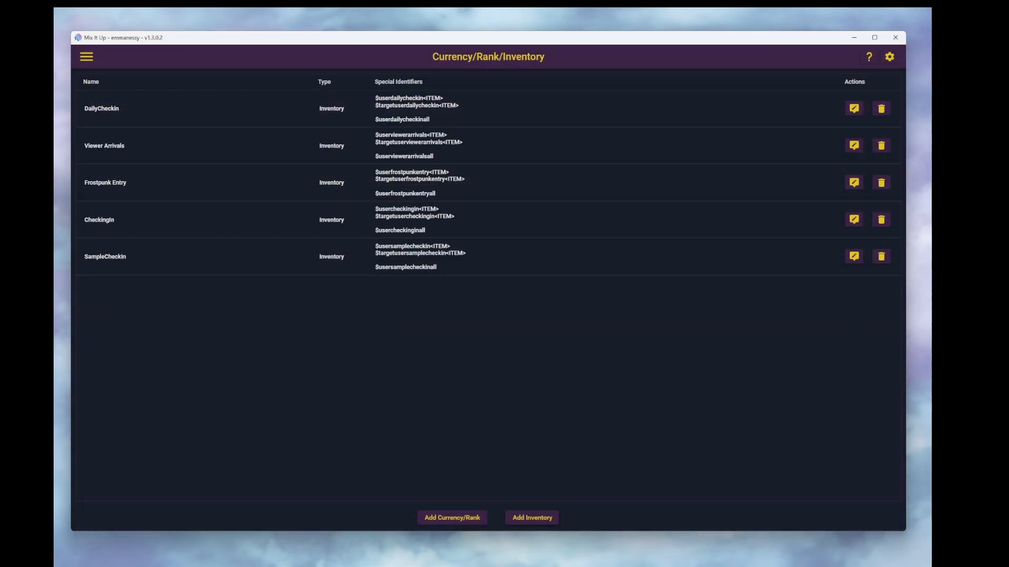
# Create a new Twitch channel point reward named "Sample Check In".
pyautogui.click(86, 57)
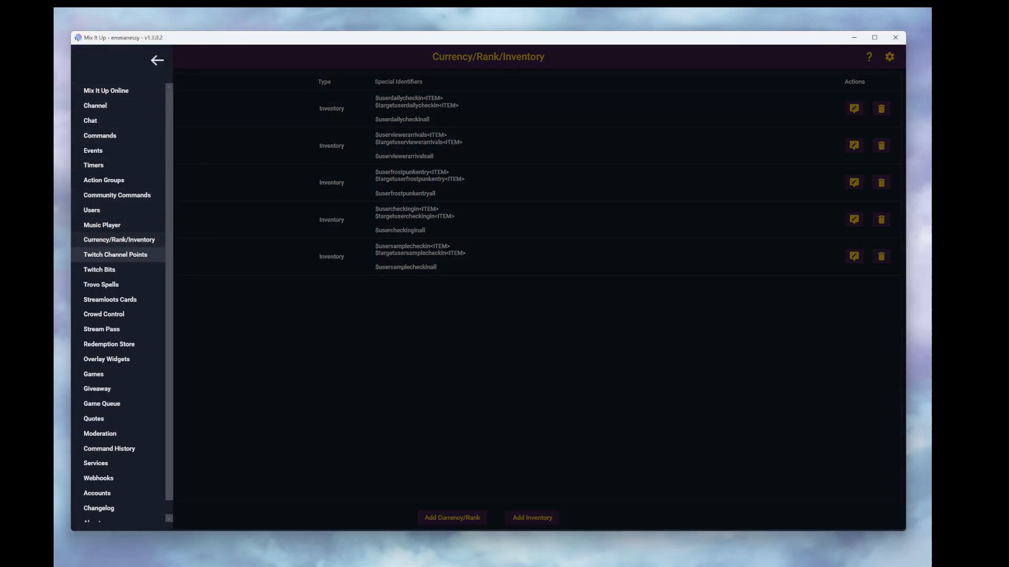
pyautogui.click(115, 255)
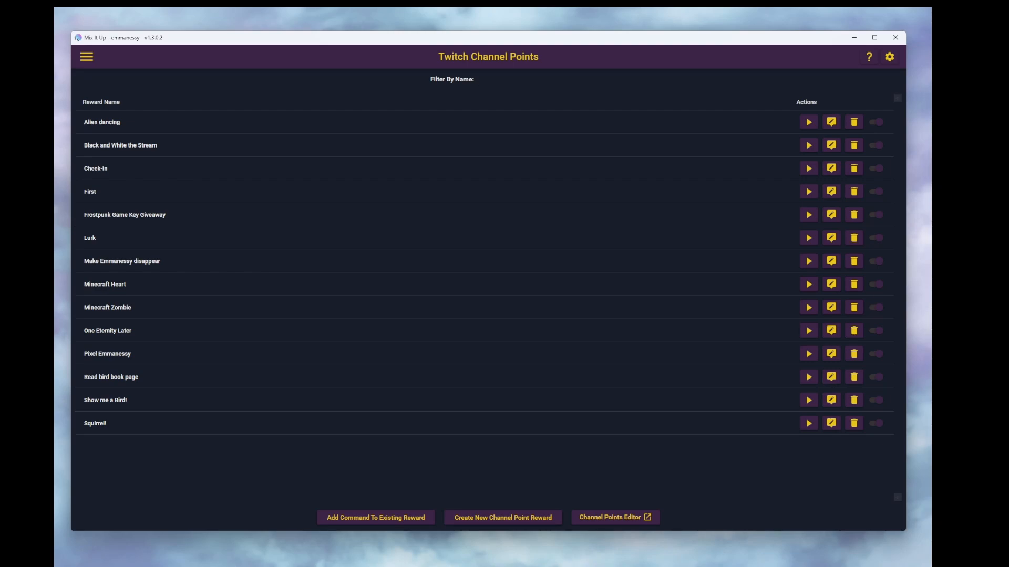
pyautogui.click(512, 518)
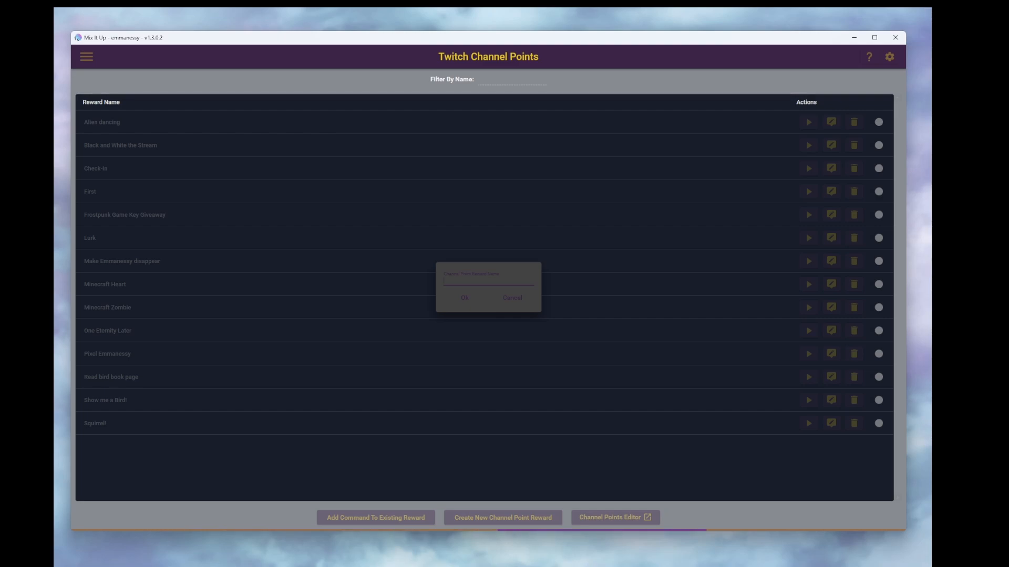
pyautogui.write('Sample Check In')
pyautogui.click(465, 298)
pyautogui.click(488, 311)
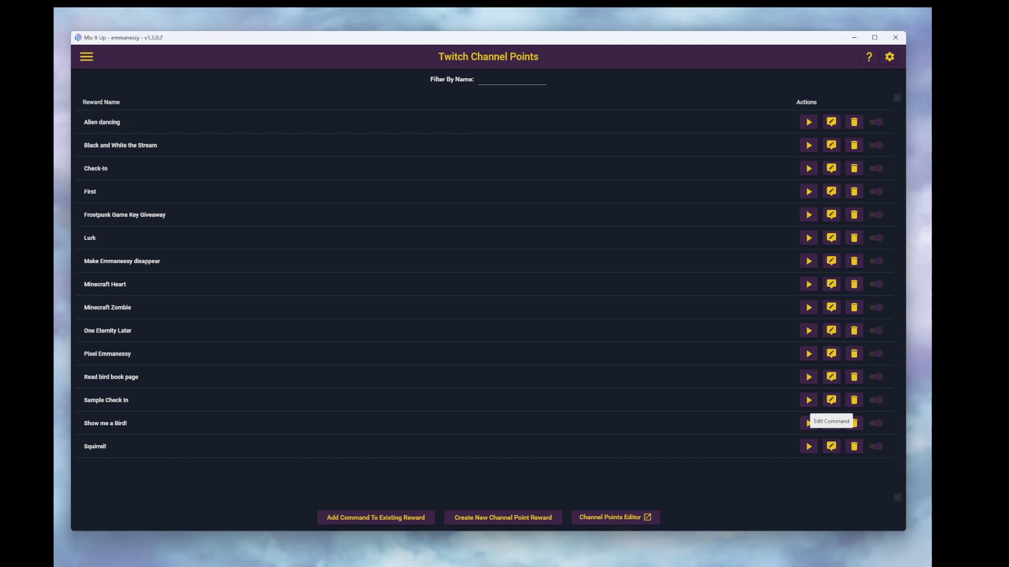
# Open the command of the Sample Check In reward for editing and add a Chat Message action.
pyautogui.click(831, 400)
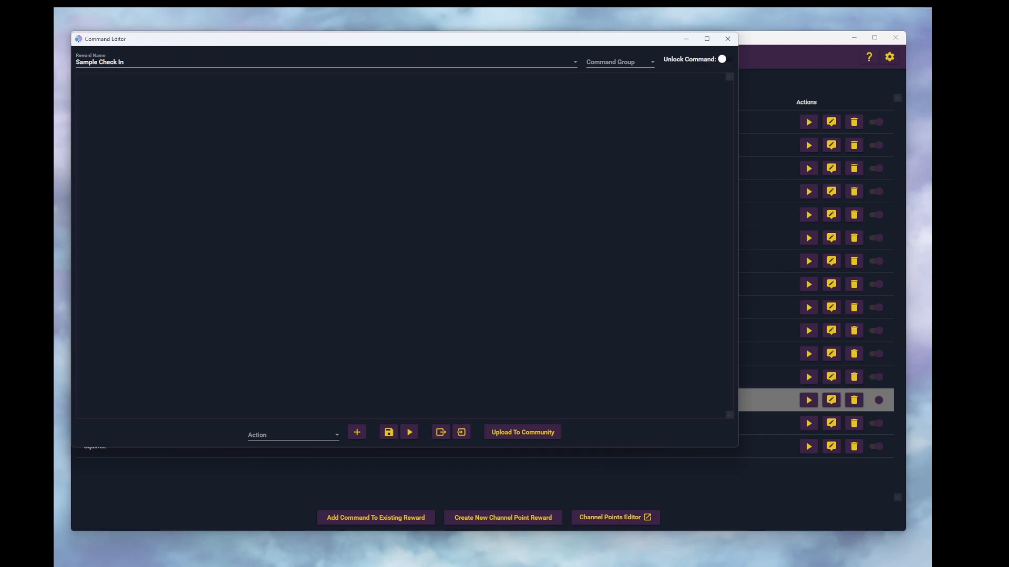
pyautogui.moveTo(737, 447); pyautogui.dragTo(903, 528)
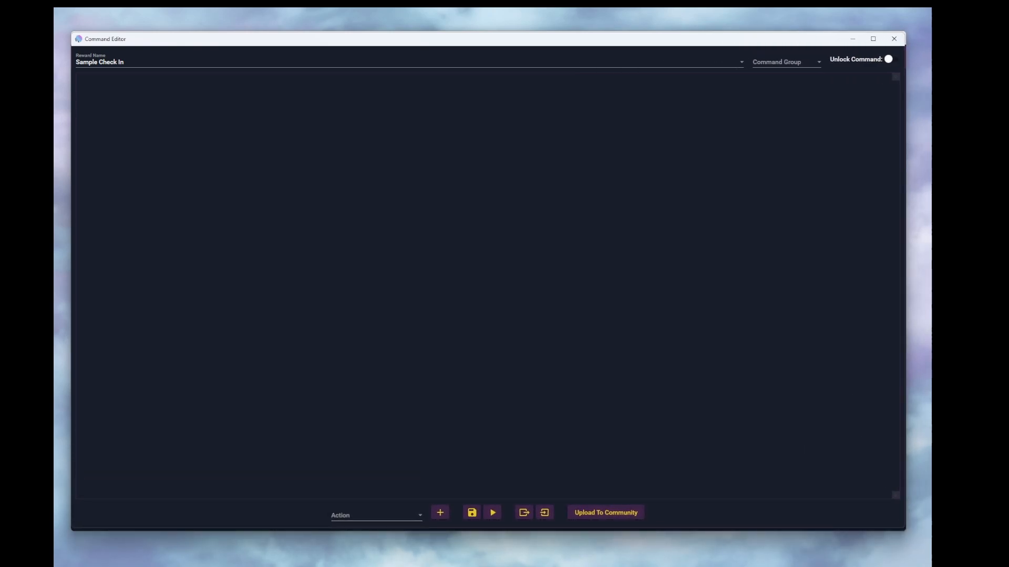
pyautogui.click(376, 515)
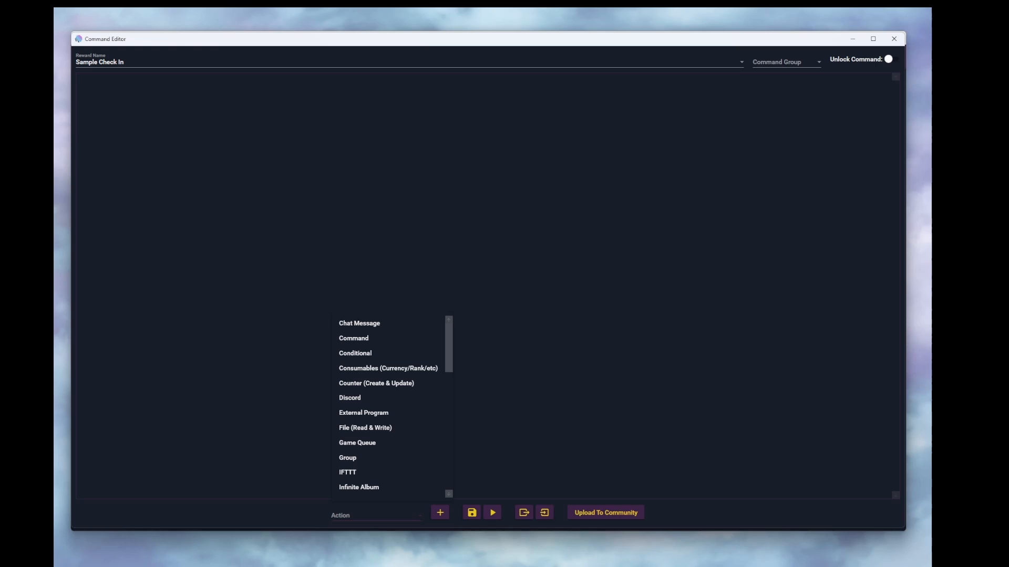
pyautogui.scroll(-1, 389, 353)
pyautogui.scroll(1, 389, 362)
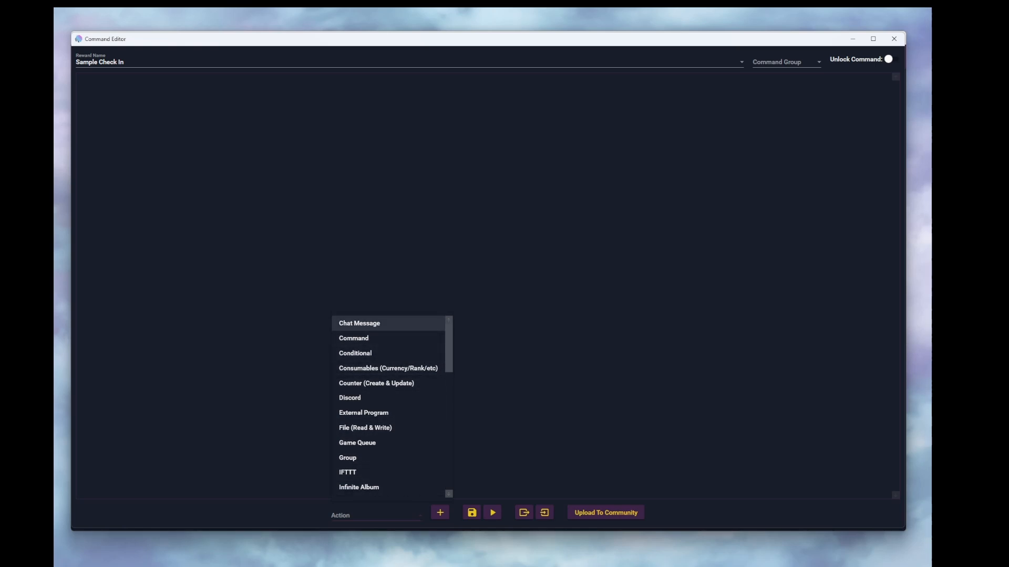
pyautogui.click(359, 323)
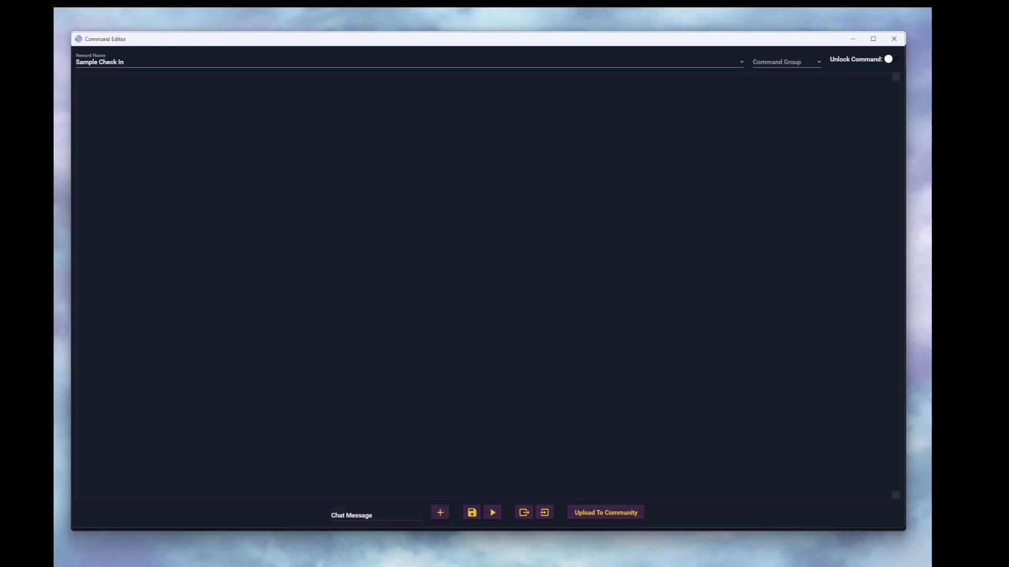
pyautogui.click(440, 513)
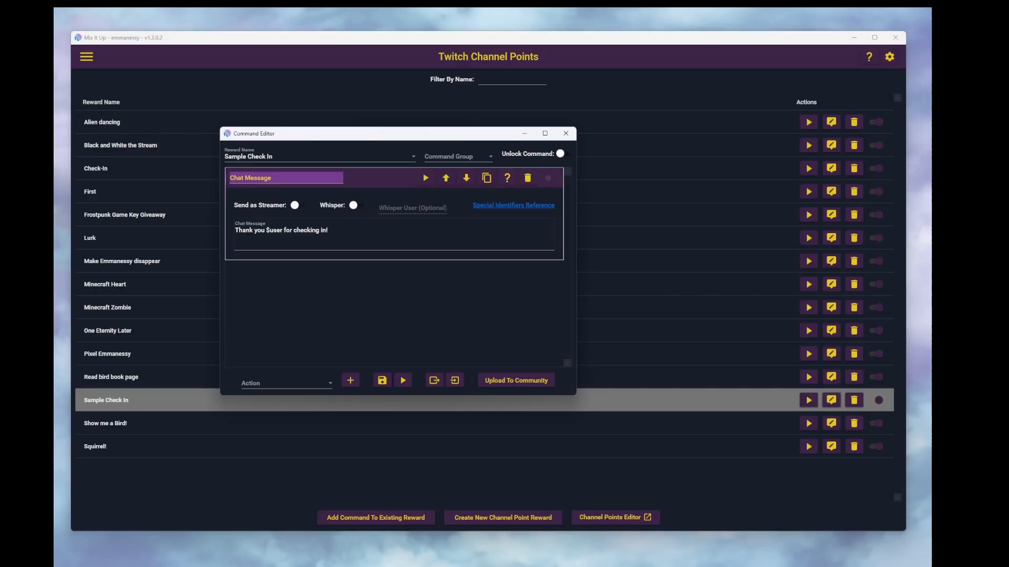
# Set the chat message text to "Thank you $username for checking in!".
pyautogui.click(283, 230)
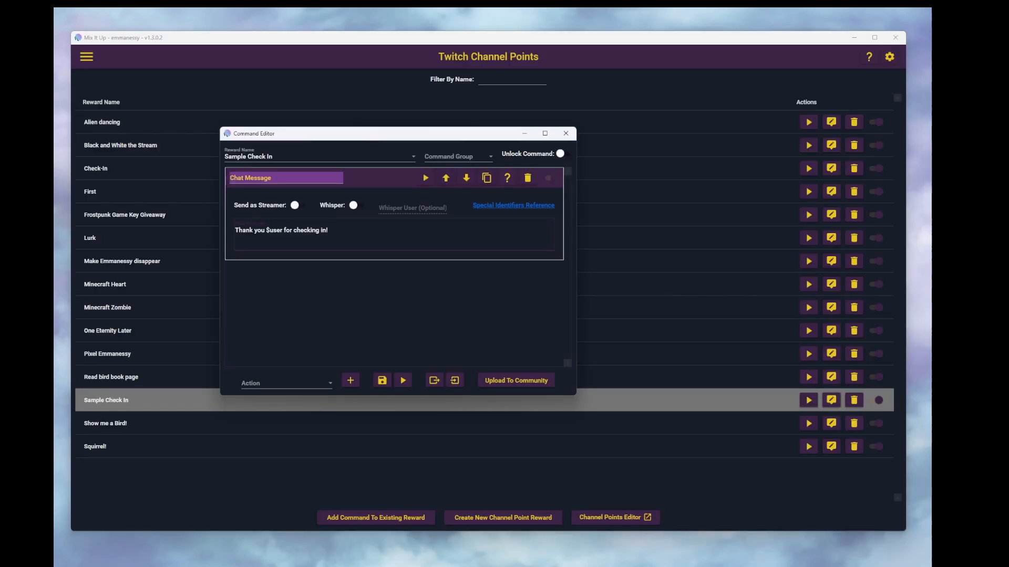
pyautogui.press('BackSpace')
pyautogui.press('BackSpace')
pyautogui.press('BackSpace')
pyautogui.press('BackSpace')
pyautogui.press('BackSpace')
pyautogui.press('BackSpace')
pyautogui.write('$username')
pyautogui.click(394, 313)
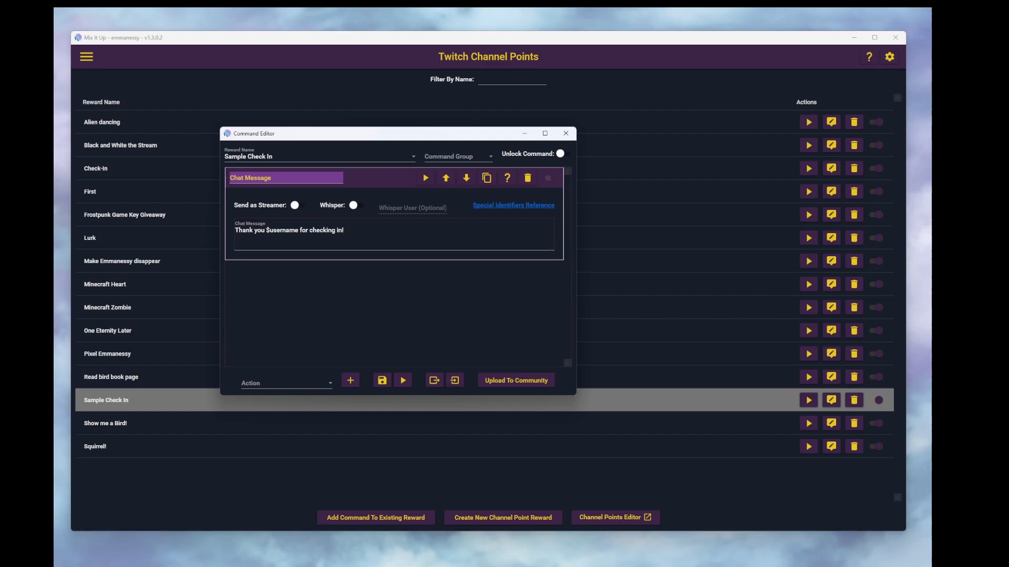
# Add a Consumables (Currency/Rank/etc) action below the chat message in the command.
pyautogui.click(283, 383)
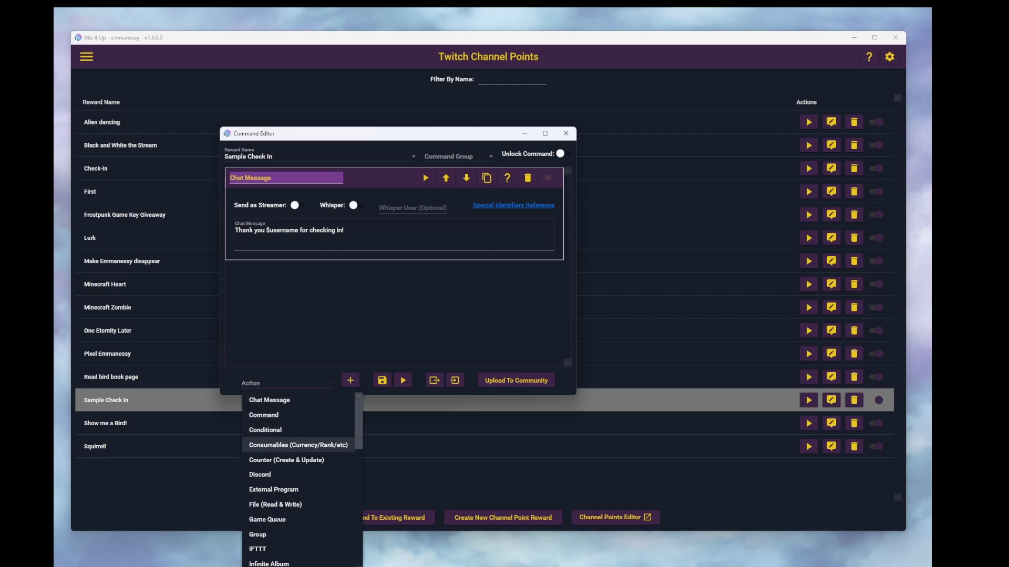
pyautogui.click(298, 445)
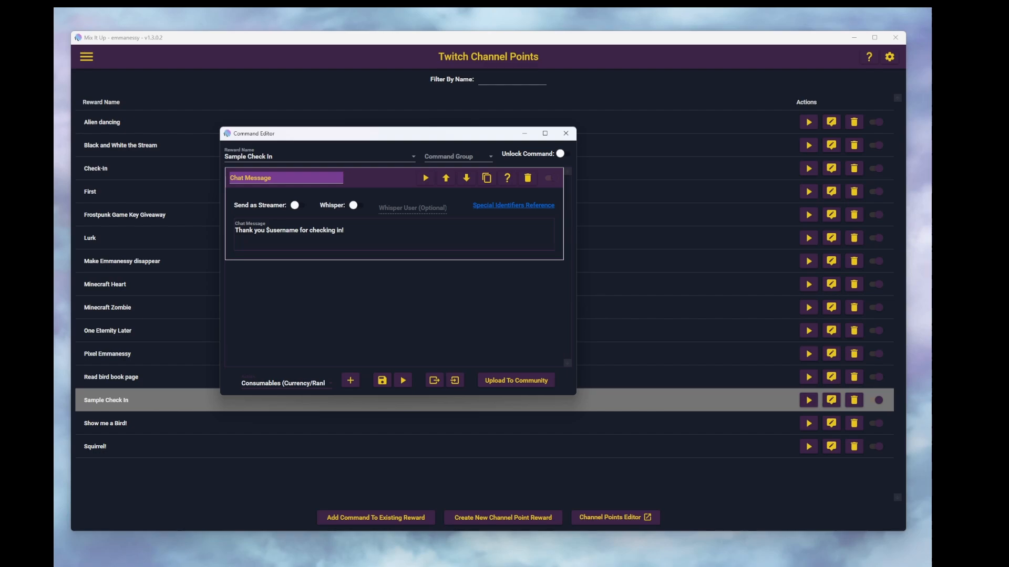
pyautogui.click(351, 381)
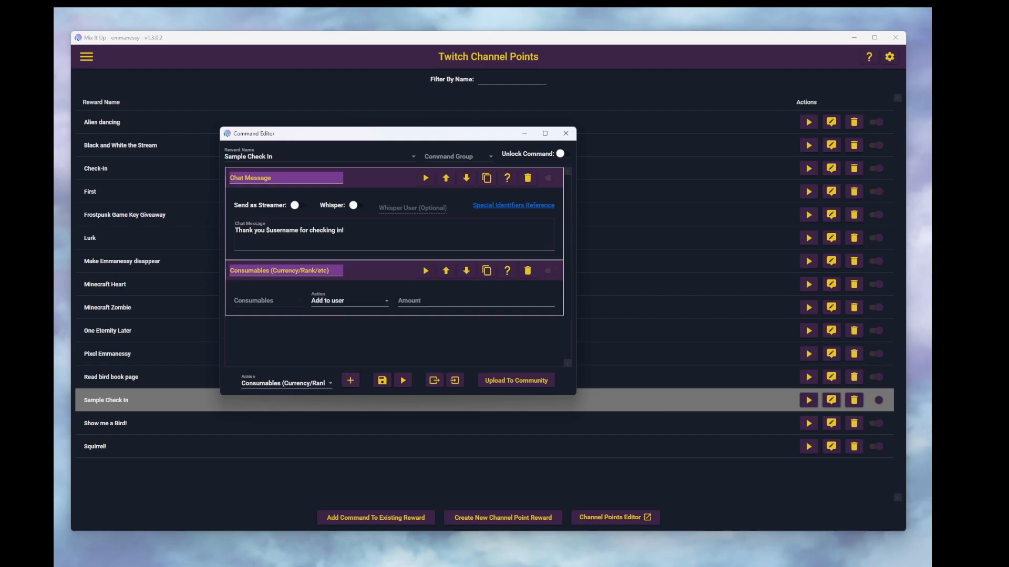
# Configure the Consumables action to add 1 SampleEntry from the SampleCheckIn inventory to the user.
pyautogui.click(267, 301)
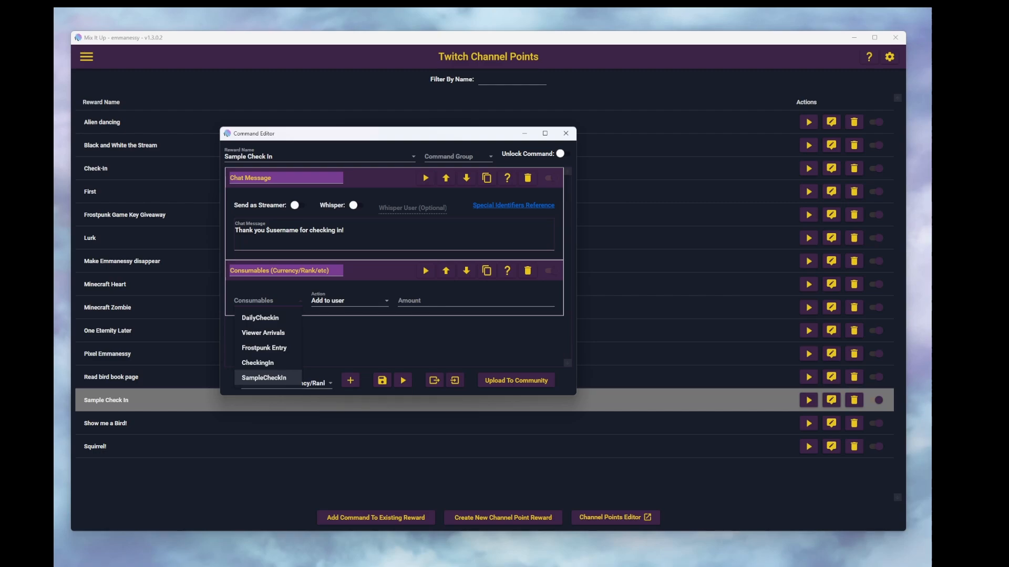
pyautogui.click(264, 378)
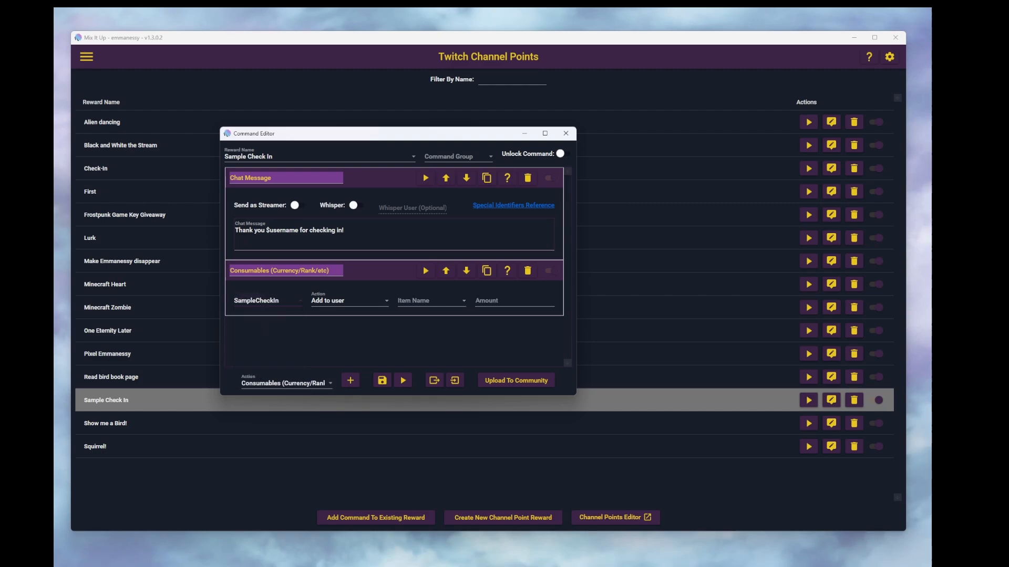
pyautogui.click(268, 301)
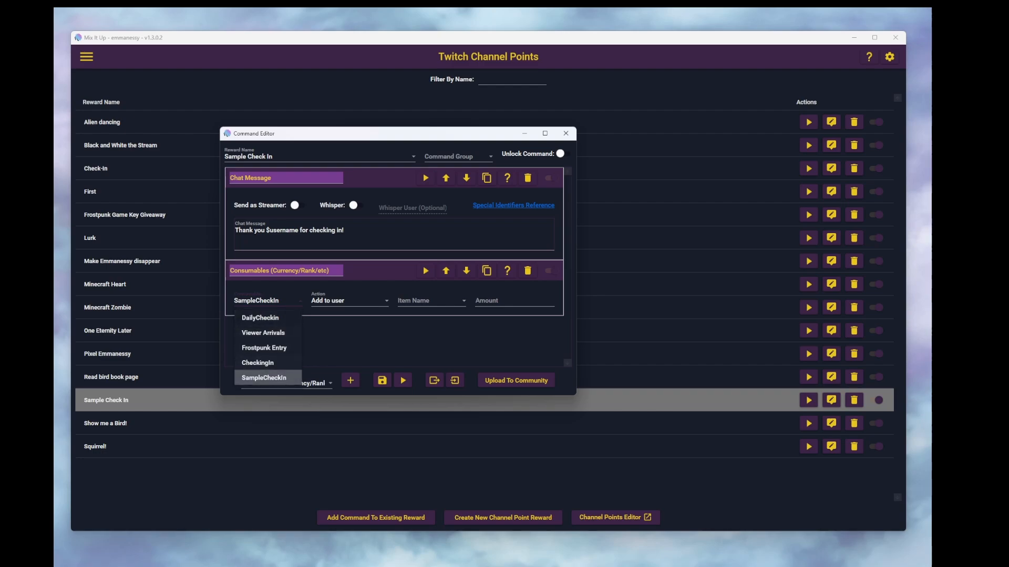
pyautogui.click(264, 378)
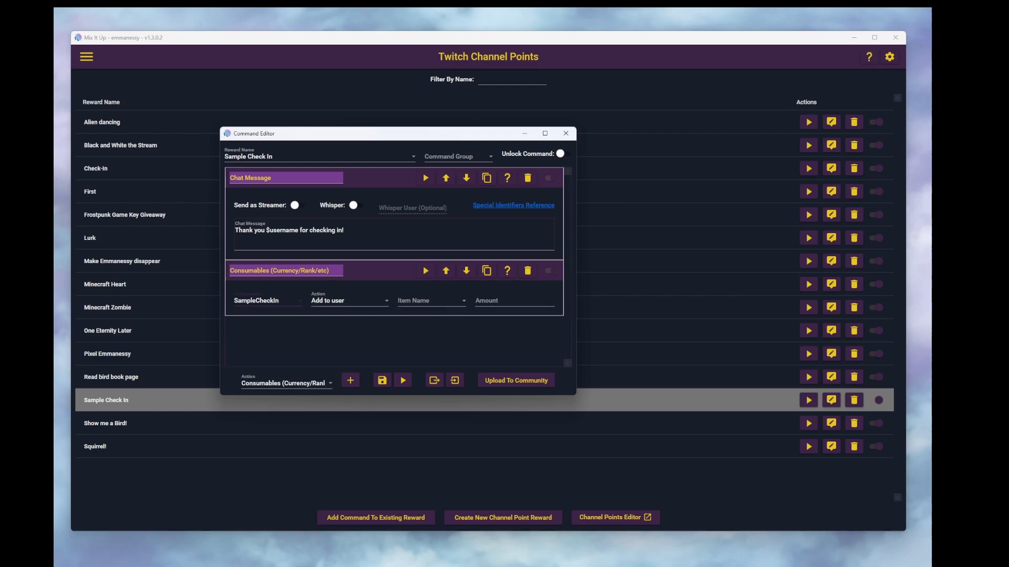
pyautogui.click(431, 301)
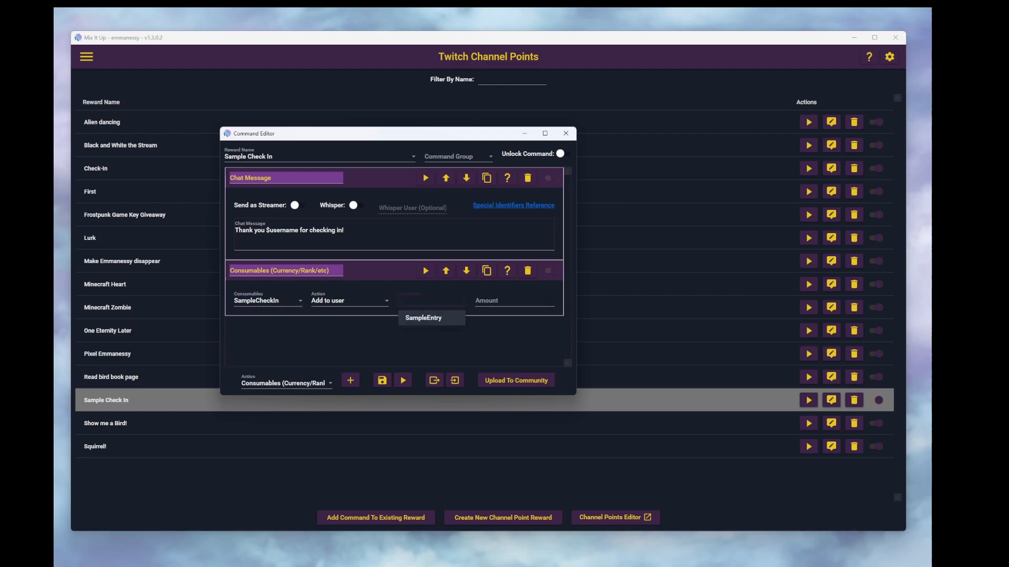
pyautogui.click(431, 318)
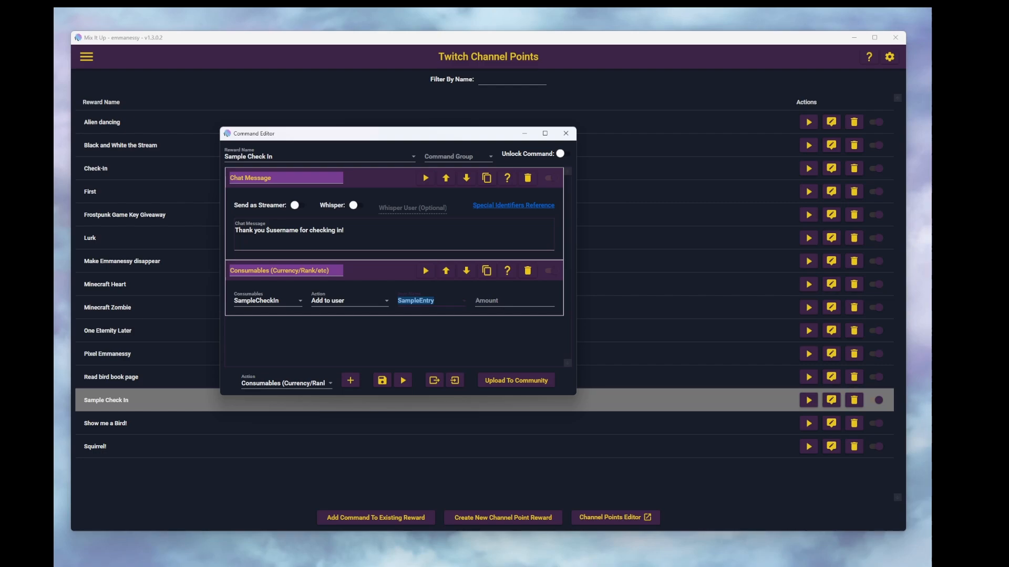
pyautogui.click(513, 301)
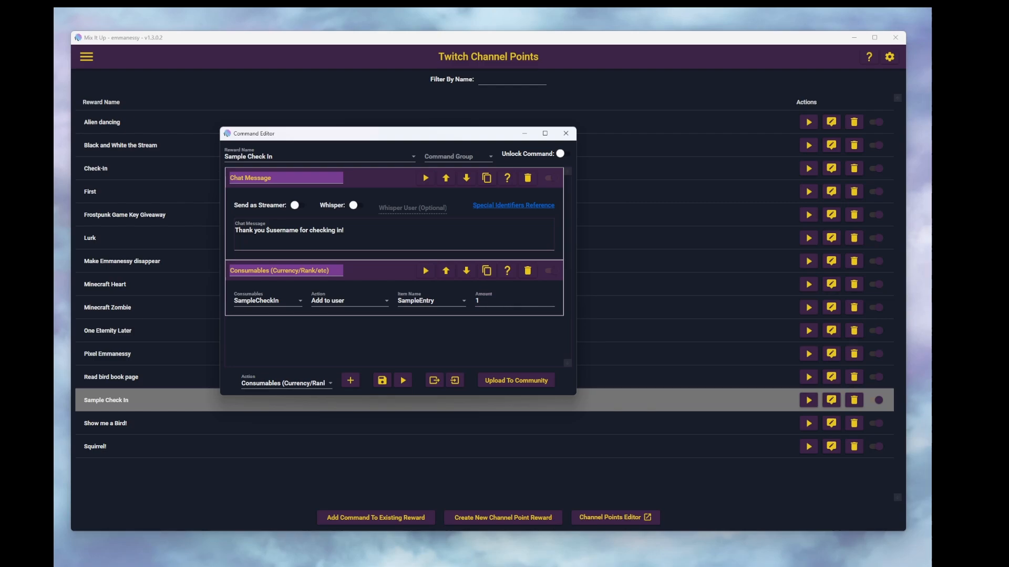
# Add an Overlay (Images & Videos) action to the Sample Check In command.
pyautogui.click(286, 383)
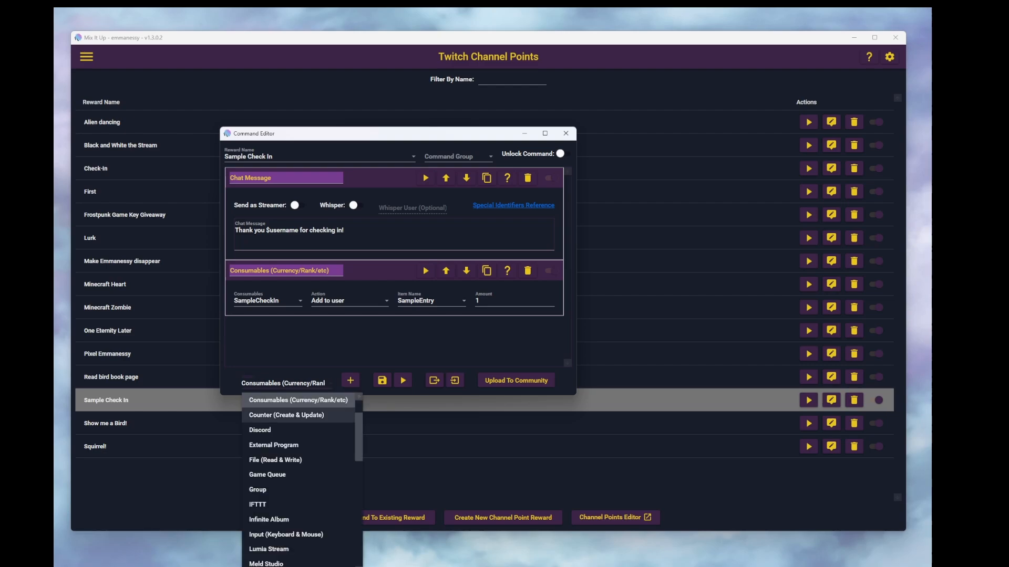
pyautogui.scroll(-3, 296, 490)
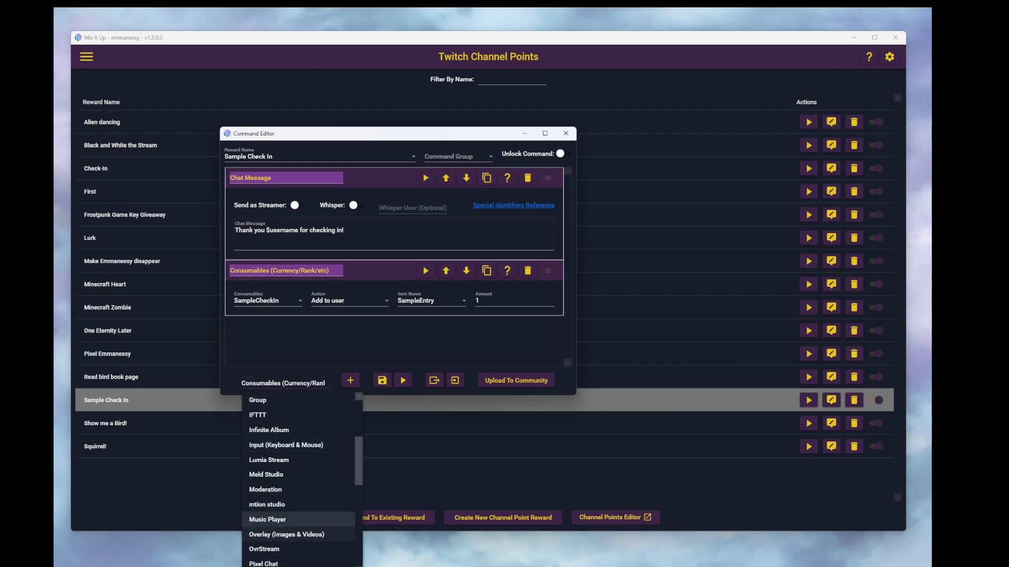
pyautogui.click(284, 535)
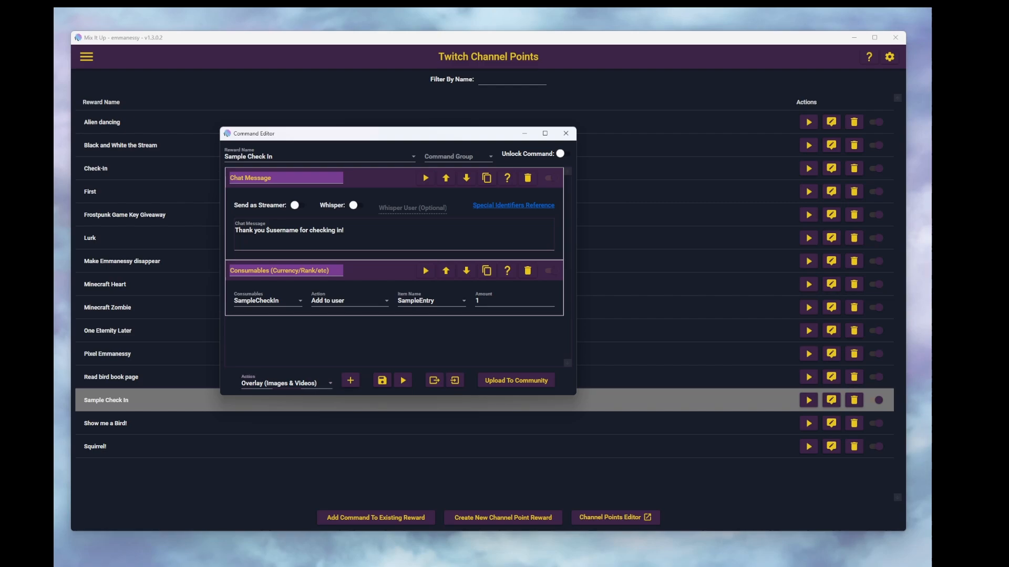
pyautogui.click(351, 380)
# Configure the Overlay action as an Image lasting 5 seconds, positioned by Percentage.
pyautogui.scroll(-2, 394, 268)
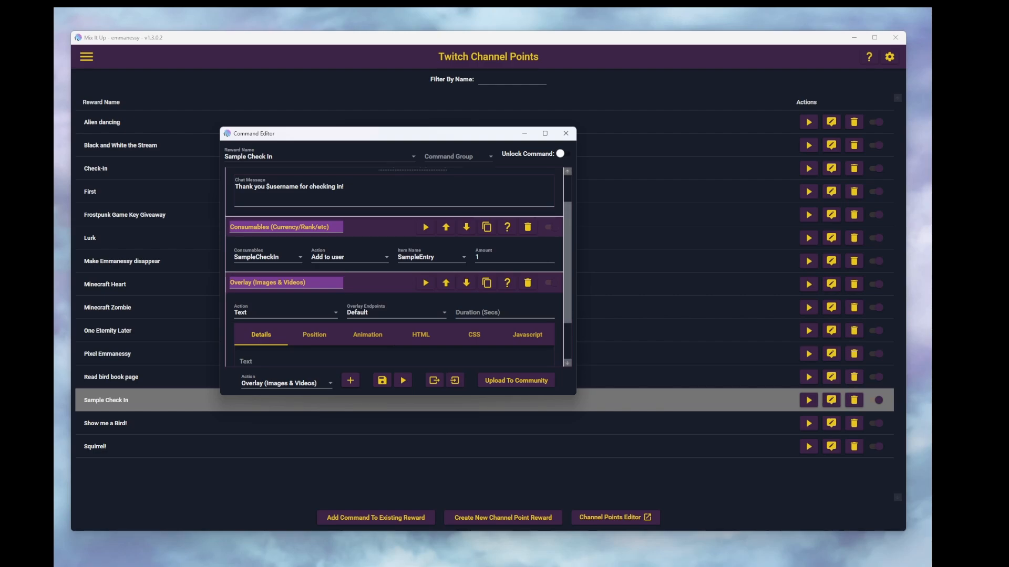
pyautogui.scroll(-1, 399, 267)
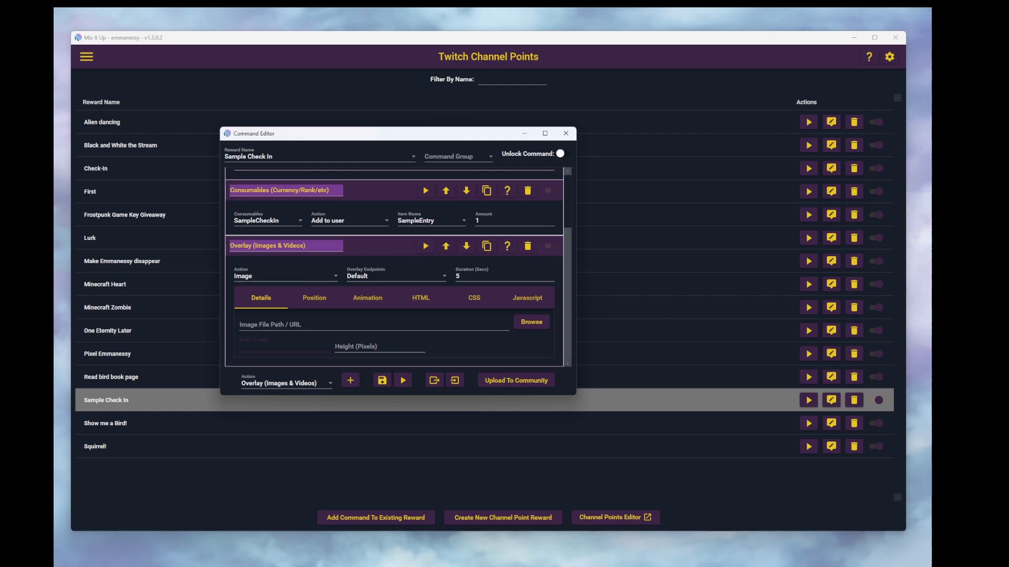
pyautogui.click(314, 298)
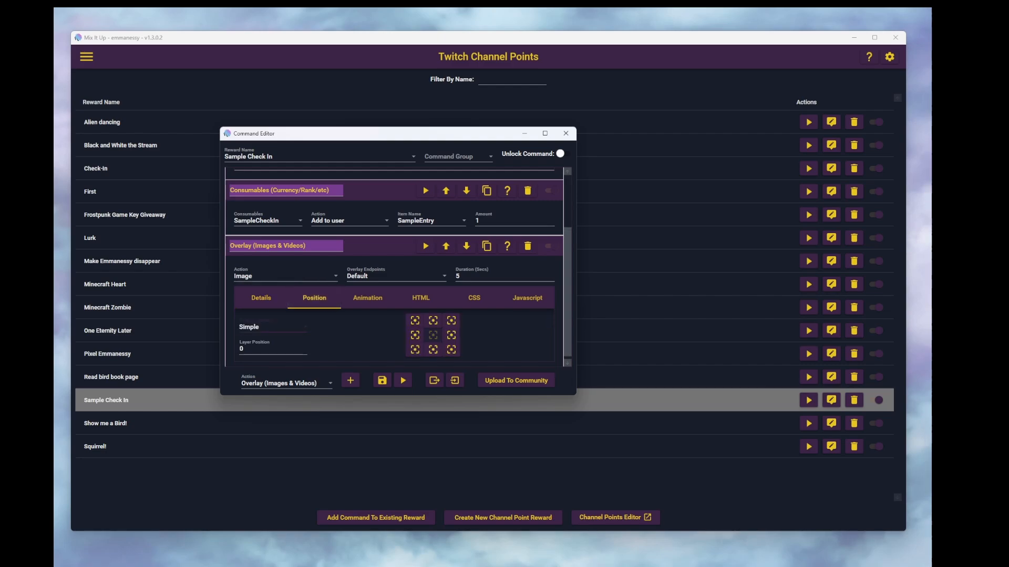
pyautogui.click(272, 327)
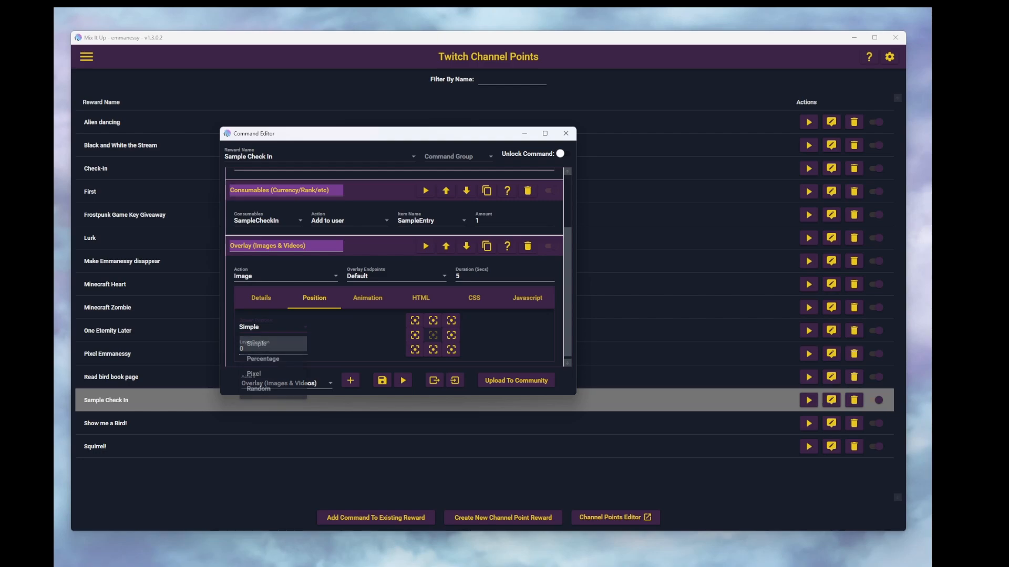
pyautogui.click(258, 359)
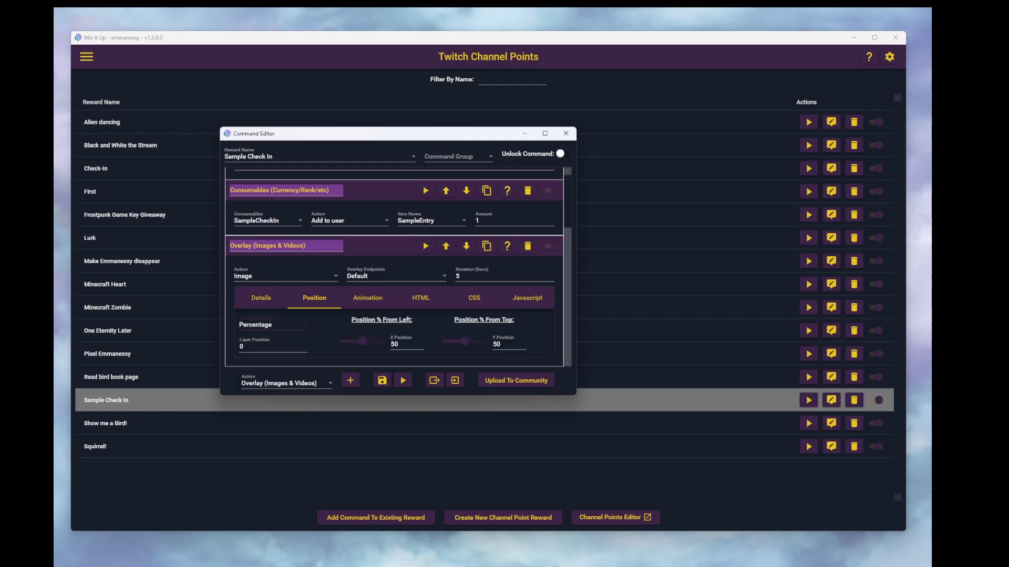
# Examine the entrance animation choices available for the overlay image.
pyautogui.click(367, 298)
pyautogui.scroll(-1, 394, 268)
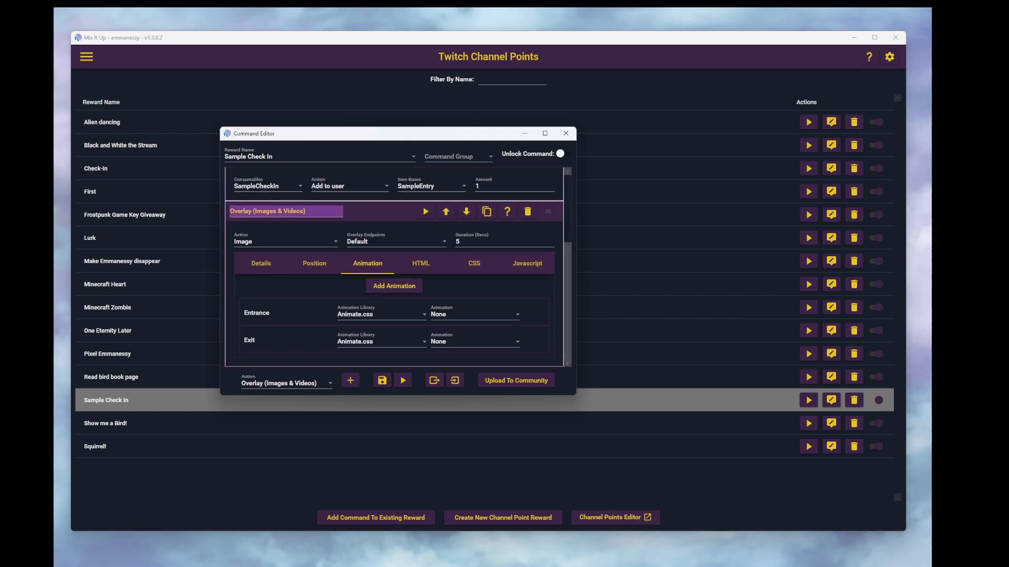
pyautogui.click(475, 315)
pyautogui.scroll(-1, 472, 392)
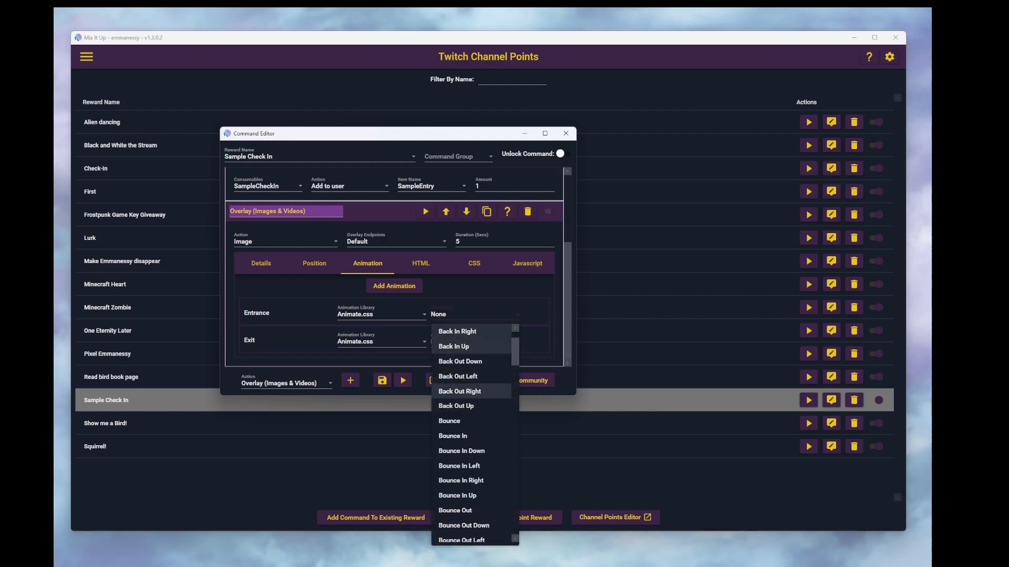
pyautogui.scroll(-12, 471, 391)
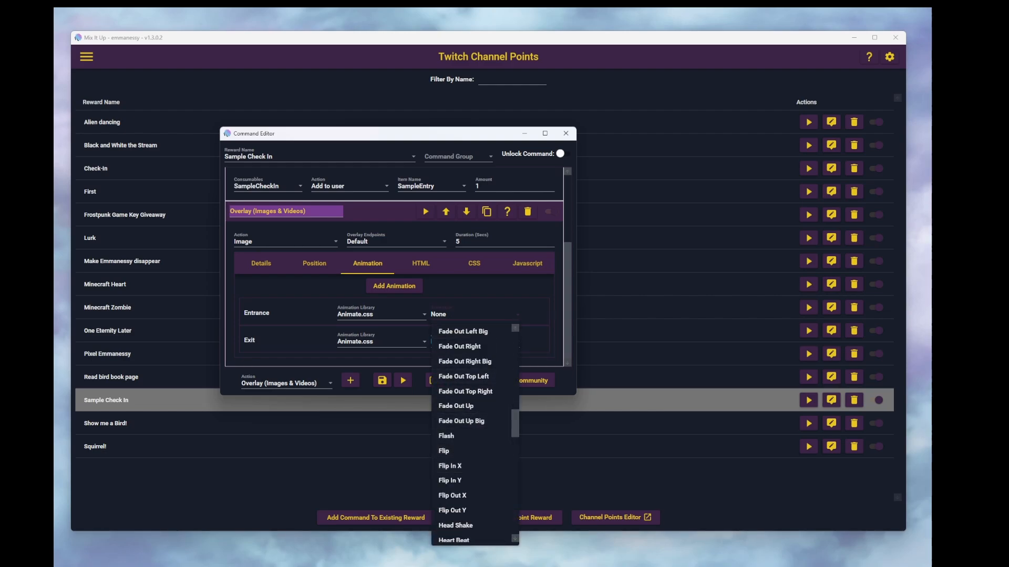
pyautogui.press('Escape')
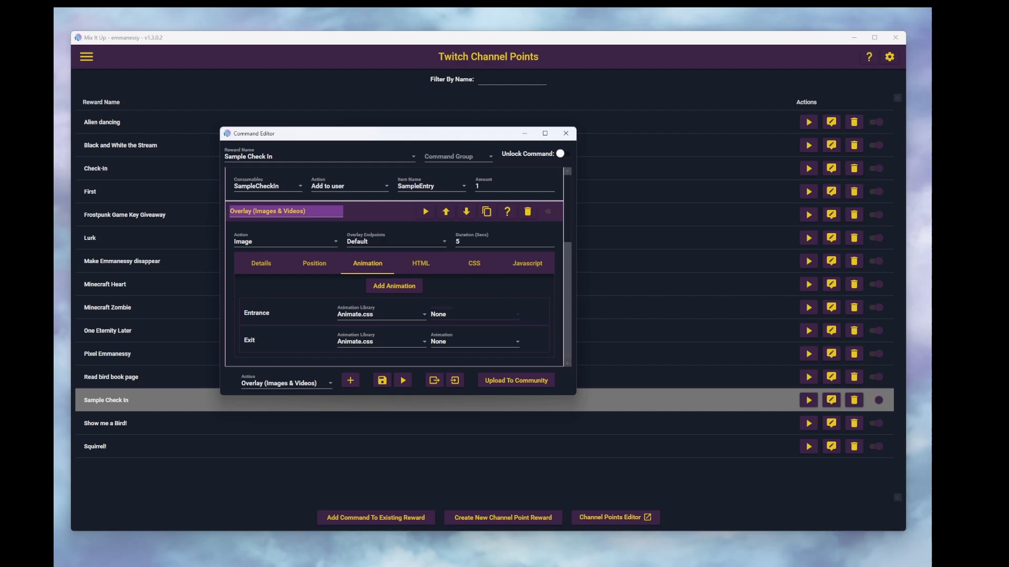
# Add a second Chat Message action at the end of the command and begin its text with "$username has checked in $".
pyautogui.click(287, 384)
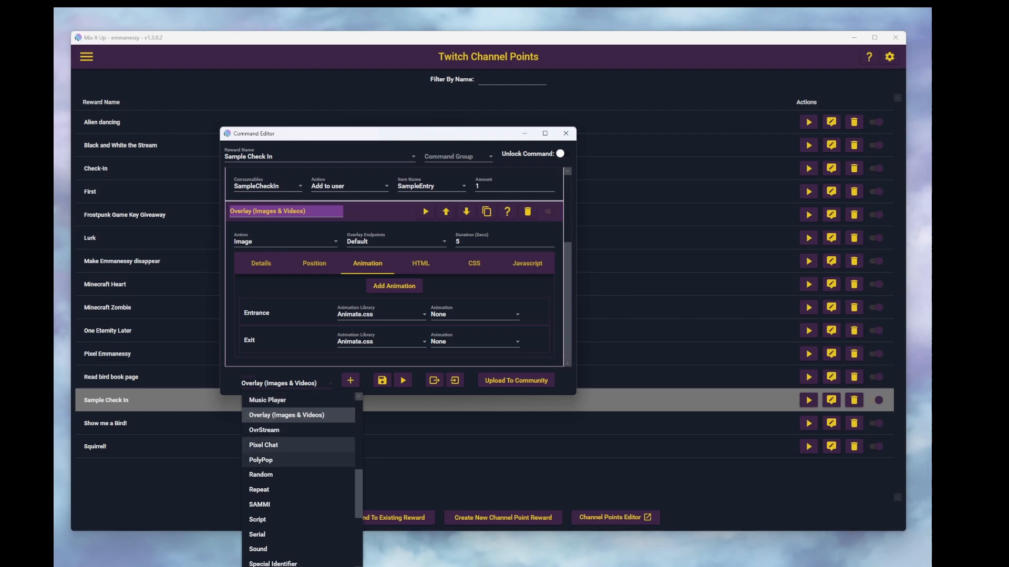
pyautogui.scroll(5, 298, 445)
pyautogui.click(269, 400)
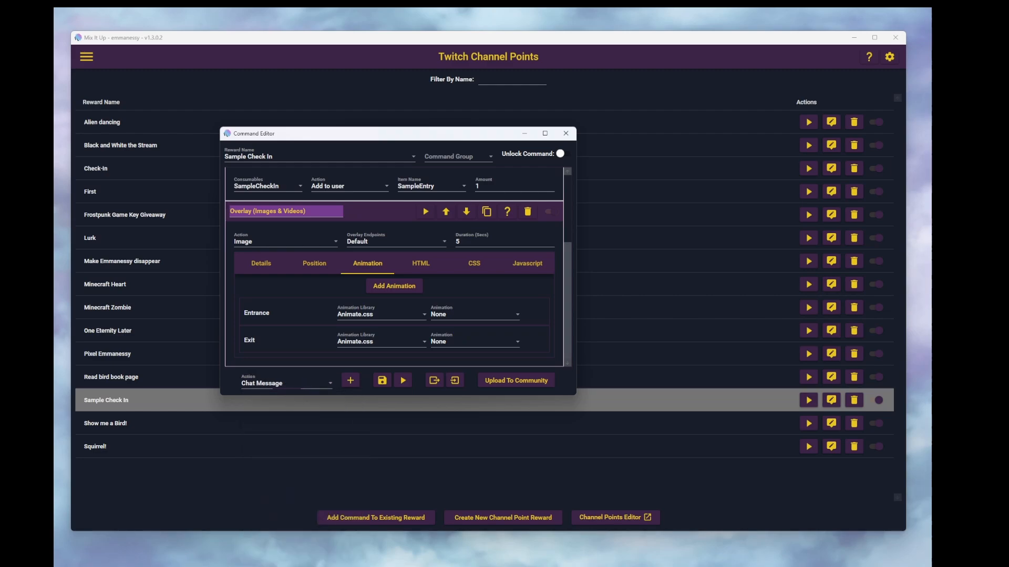
pyautogui.click(351, 380)
pyautogui.moveTo(568, 292); pyautogui.dragTo(568, 326)
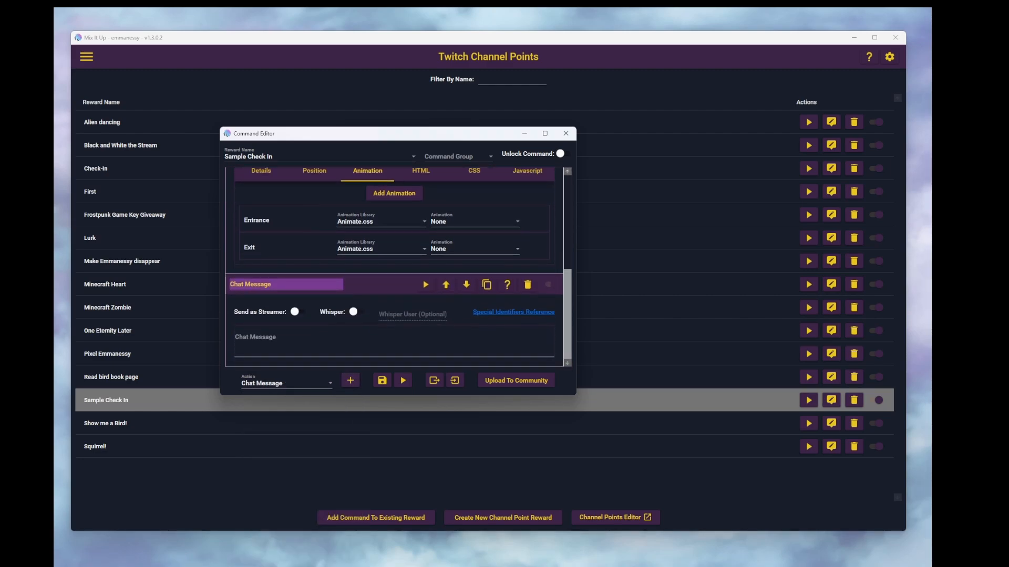
pyautogui.click(394, 342)
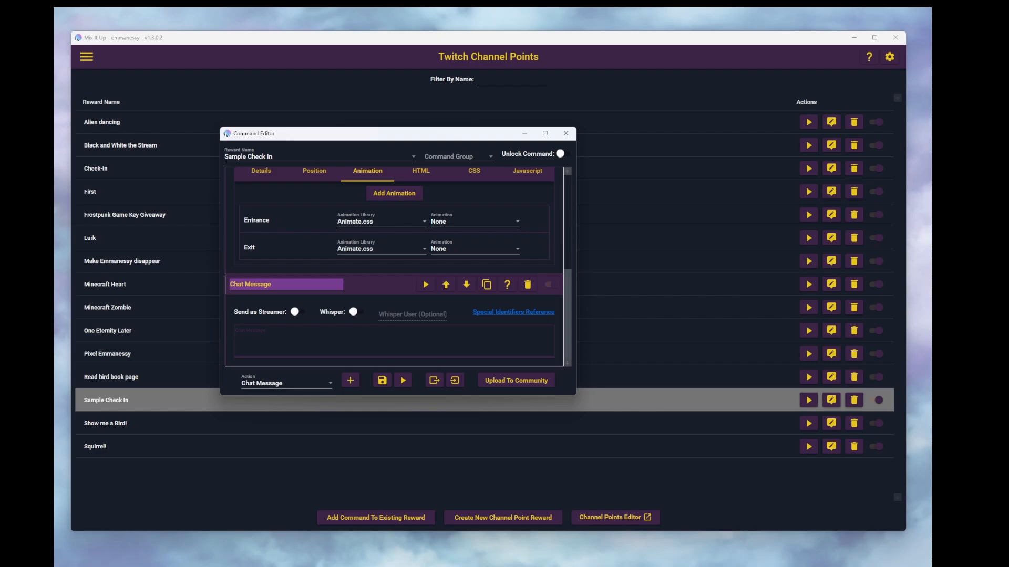
pyautogui.write('username has checked in $')
# Delete the Overlay (Images & Videos) action from the Sample Check In command.
pyautogui.scroll(3, 394, 268)
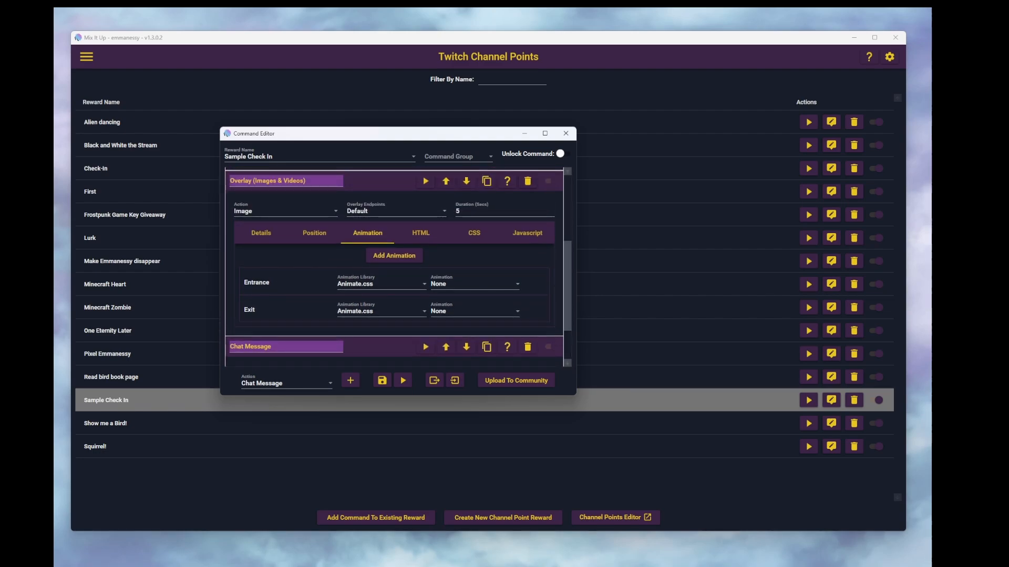
pyautogui.moveTo(568, 287); pyautogui.dragTo(567, 270)
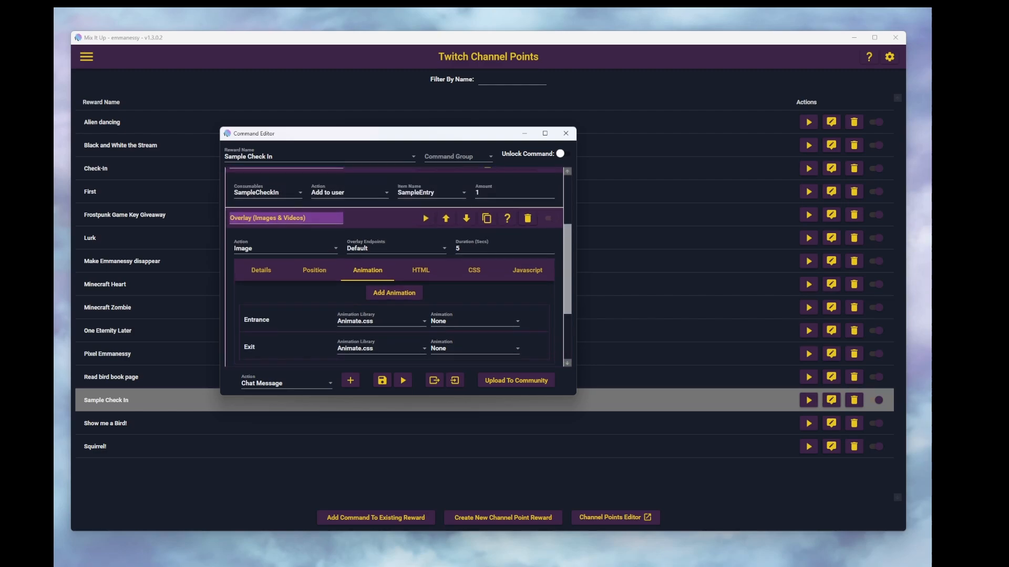
pyautogui.click(527, 218)
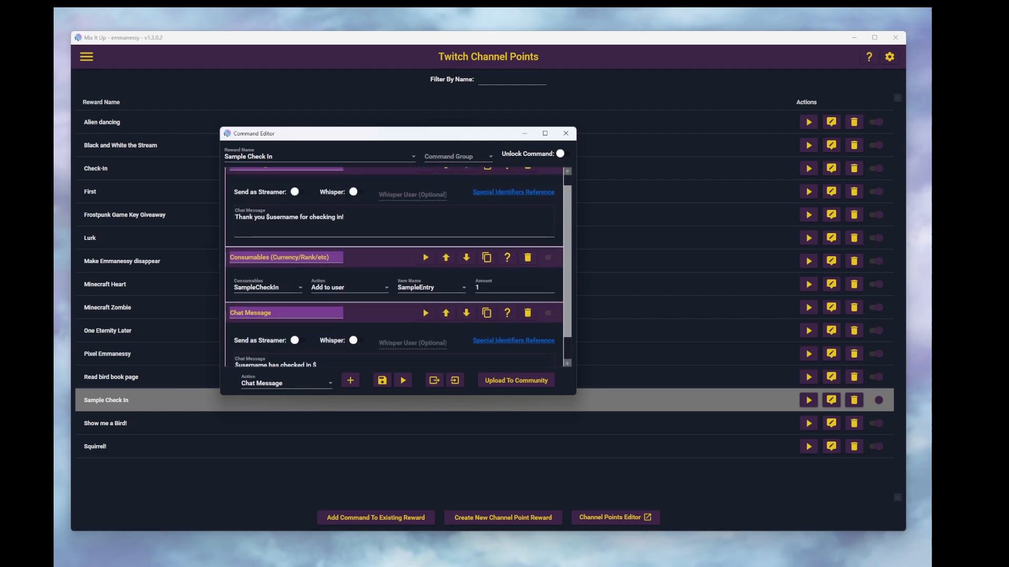
# Complete the second chat message with the user's SampleCheckIn SampleEntry identifier and "time(s).", and save the command.
pyautogui.scroll(-2, 393, 267)
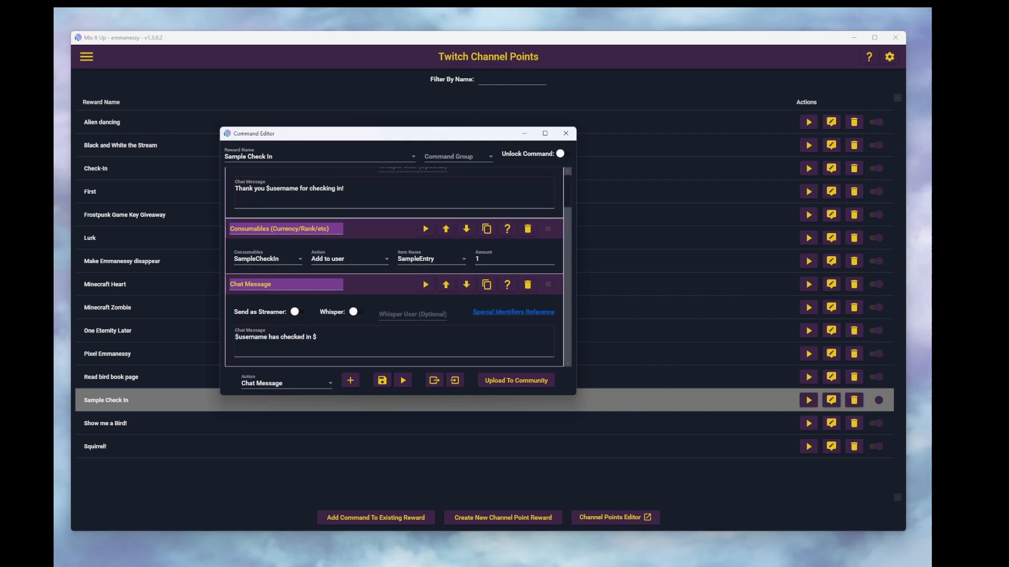
pyautogui.click(318, 338)
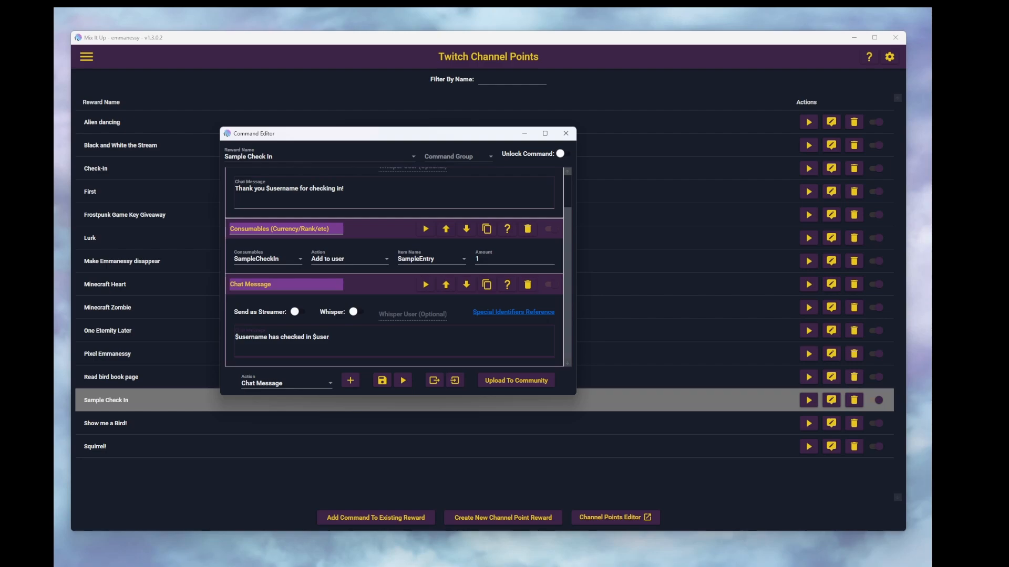
pyautogui.write('SampleCheckInSame')
pyautogui.press('BackSpace')
pyautogui.write('pleEntry')
pyautogui.write('ime(s).')
pyautogui.click(382, 380)
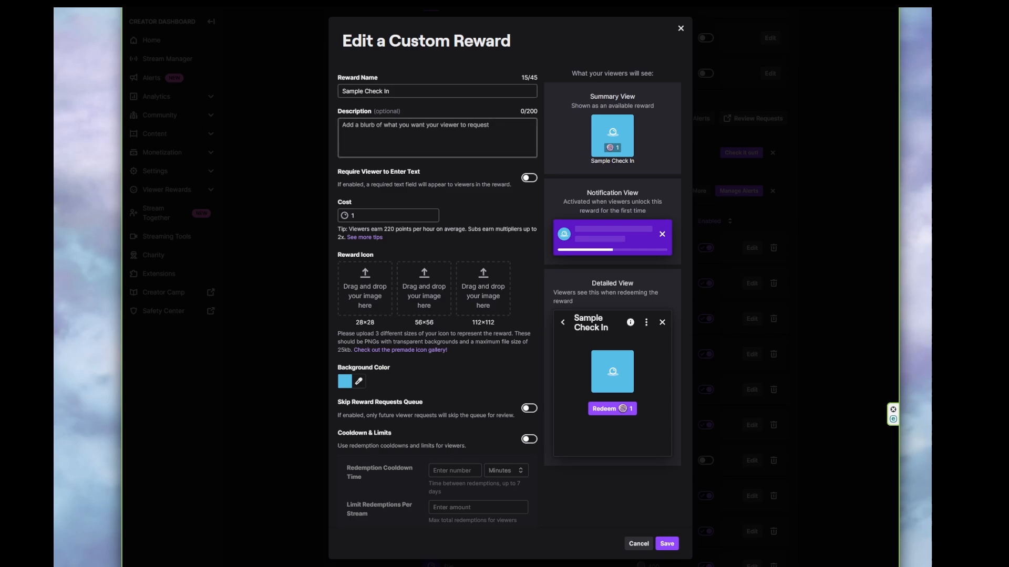
# In the Twitch dashboard, set the Sample Check In reward's description to "Check in to the stream.".
pyautogui.click(437, 138)
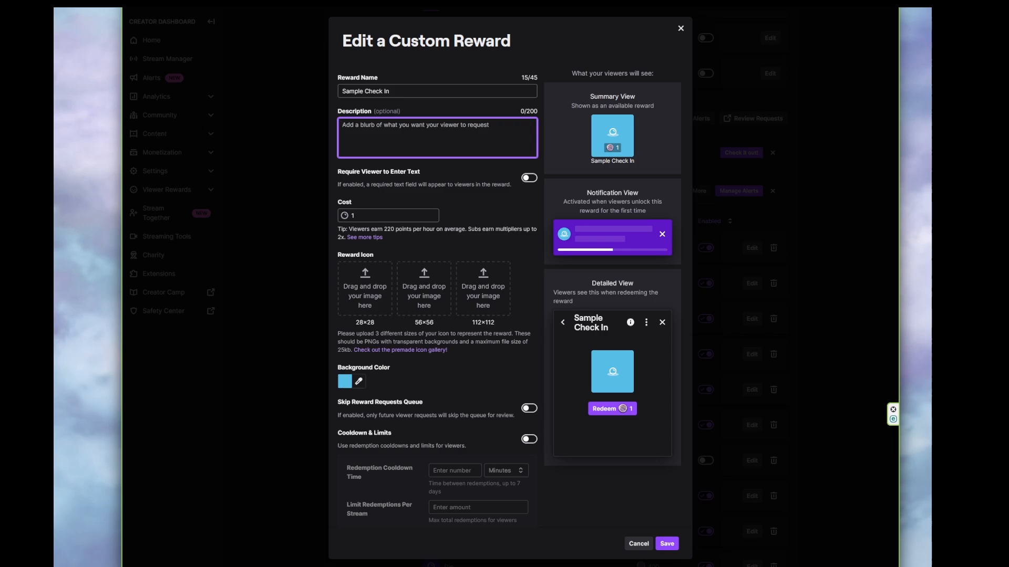
pyautogui.write('Check i')
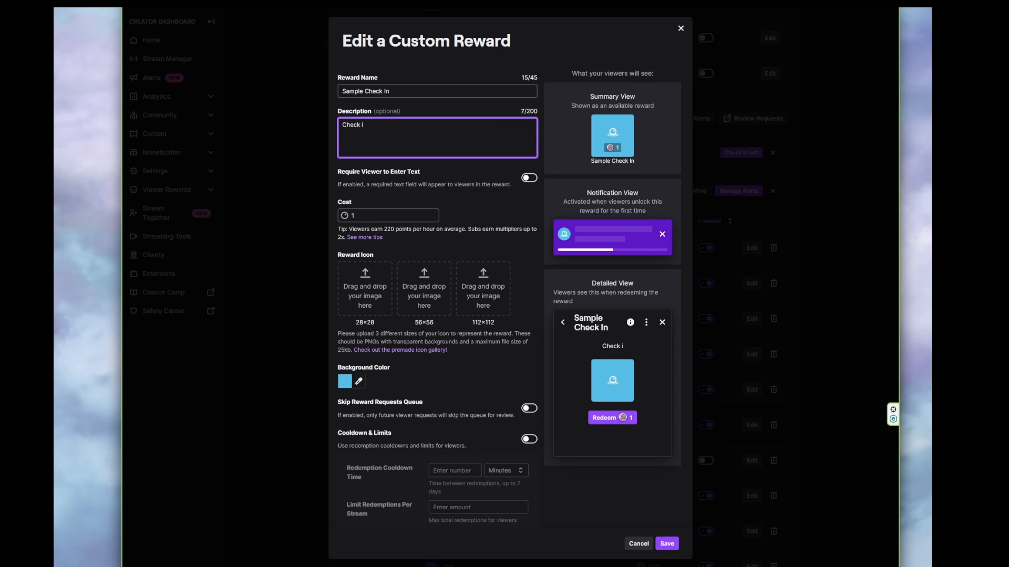
pyautogui.write('n to the stream.')
# Try a cost of 5 for the reward and return it to 1.
pyautogui.click(368, 215)
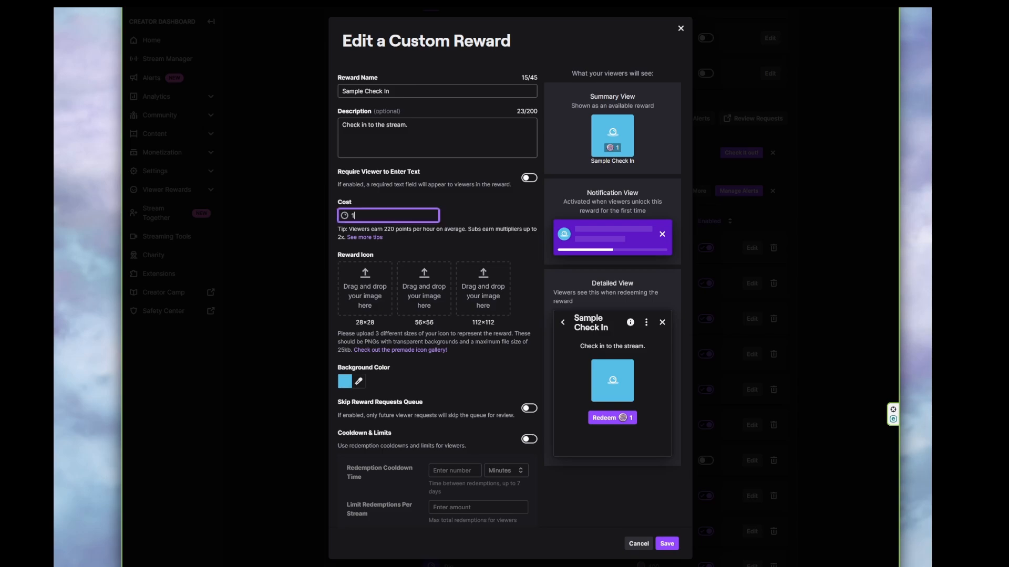
pyautogui.press('BackSpace')
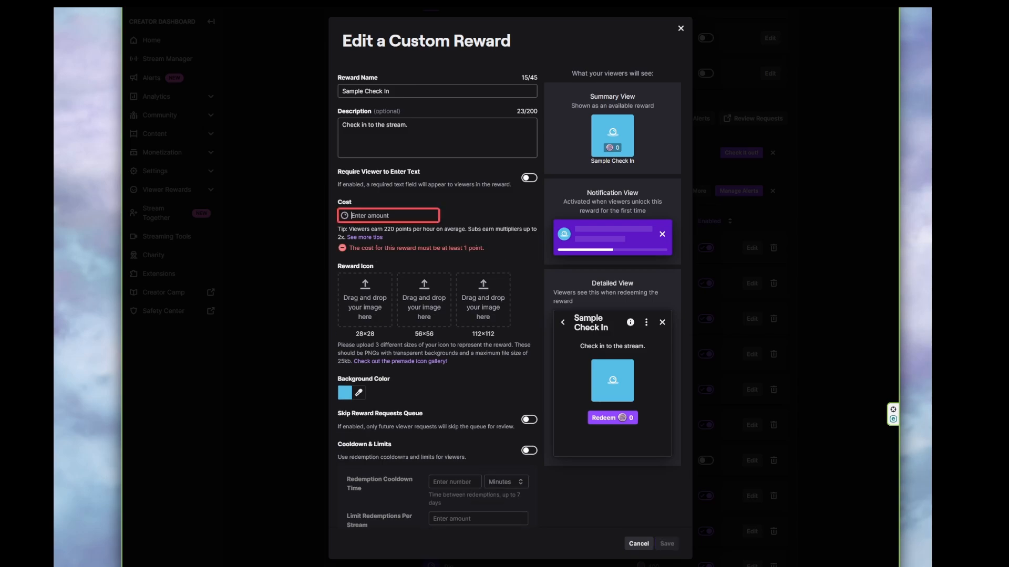
pyautogui.write('5')
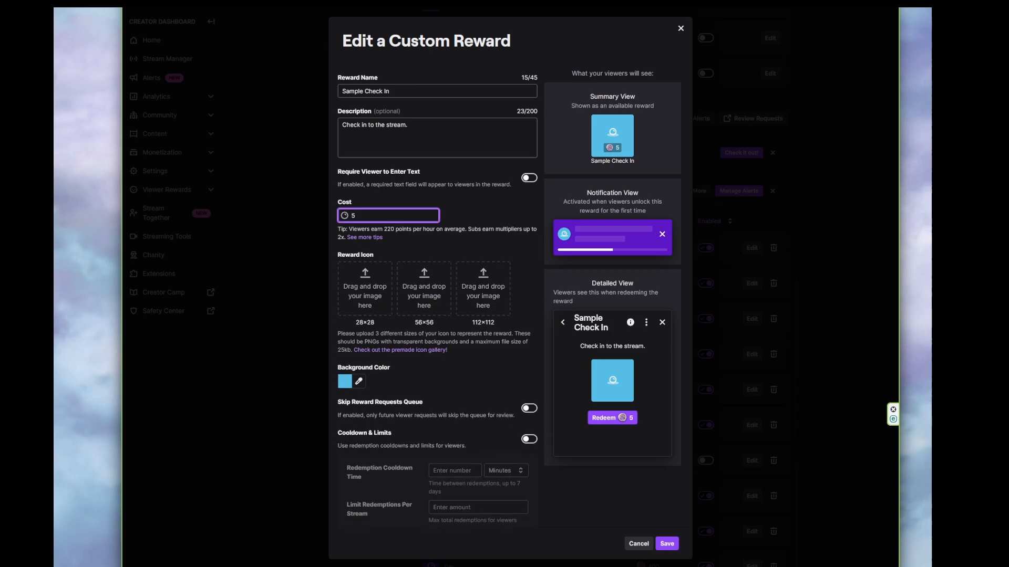
pyautogui.press('BackSpace')
pyautogui.write('1')
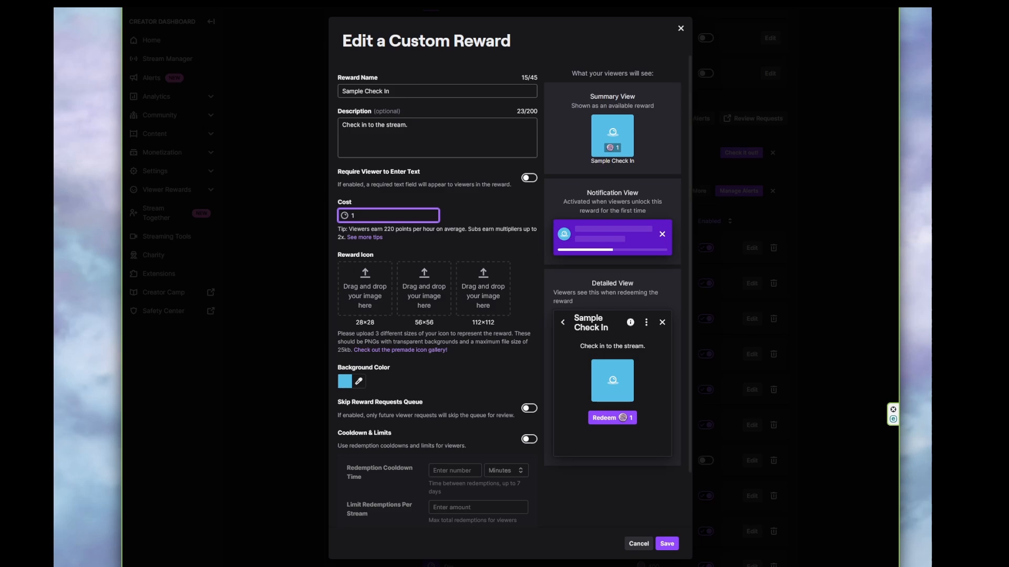
# Enable Cooldown & Limits for the reward and limit redemptions per user per stream to 1.
pyautogui.scroll(-1, 509, 289)
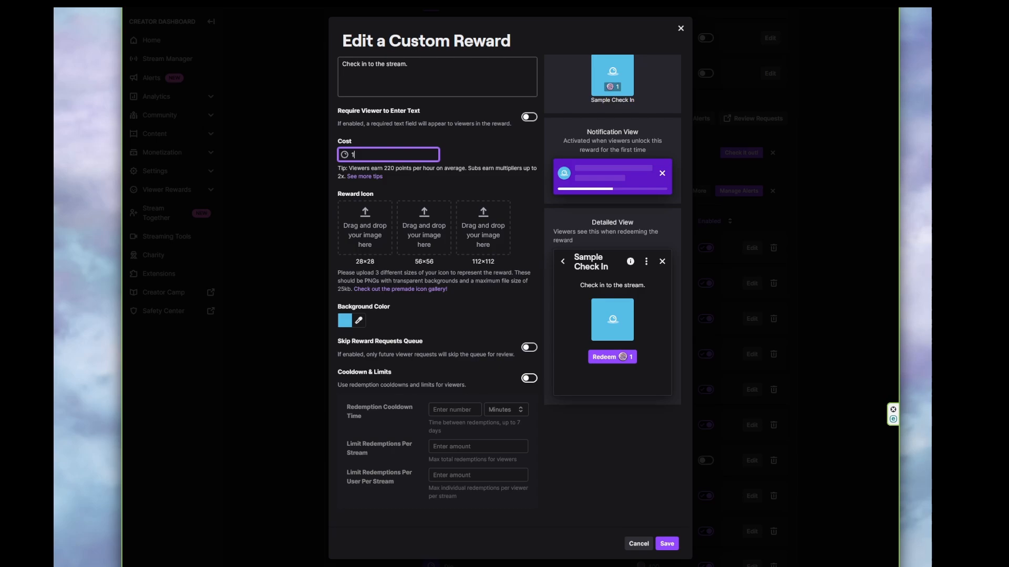
pyautogui.click(529, 378)
pyautogui.scroll(-1, 455, 419)
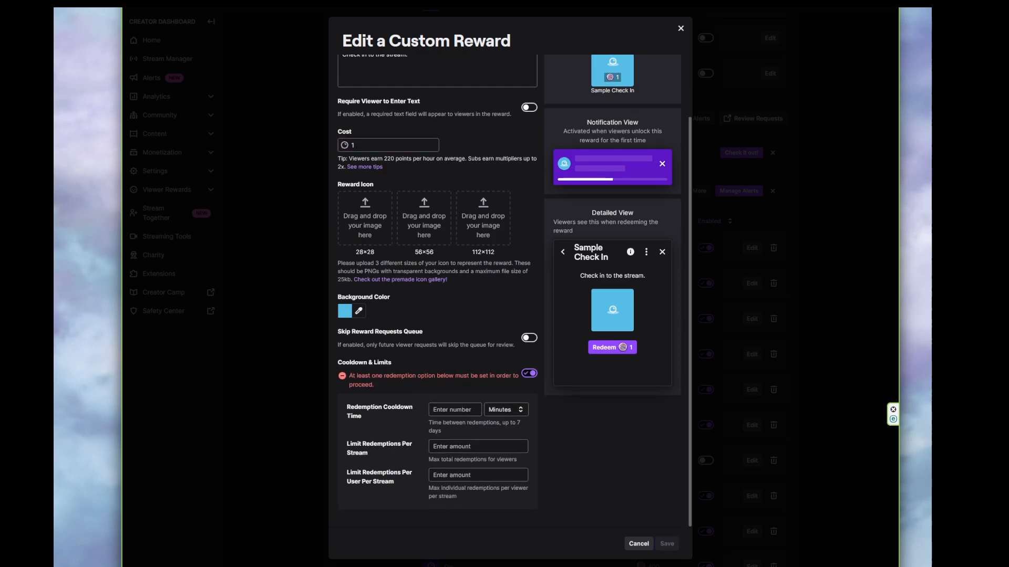
pyautogui.moveTo(347, 472); pyautogui.dragTo(394, 481)
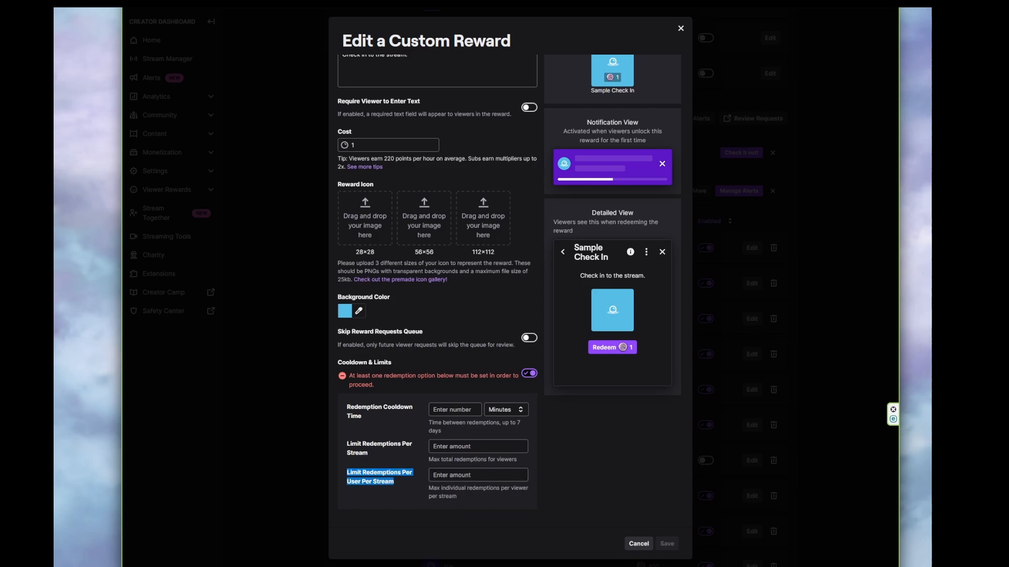
pyautogui.click(435, 474)
pyautogui.write('1')
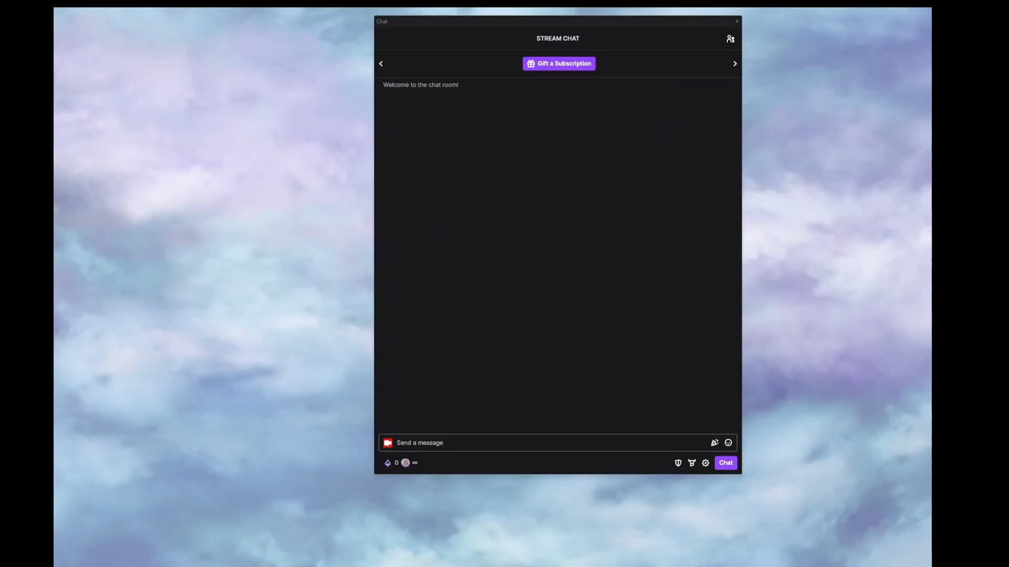
# Switch to Mix It Up and arrange its resized window side by side with the stream chat window.
pyautogui.moveTo(526, 22); pyautogui.dragTo(712, 17)
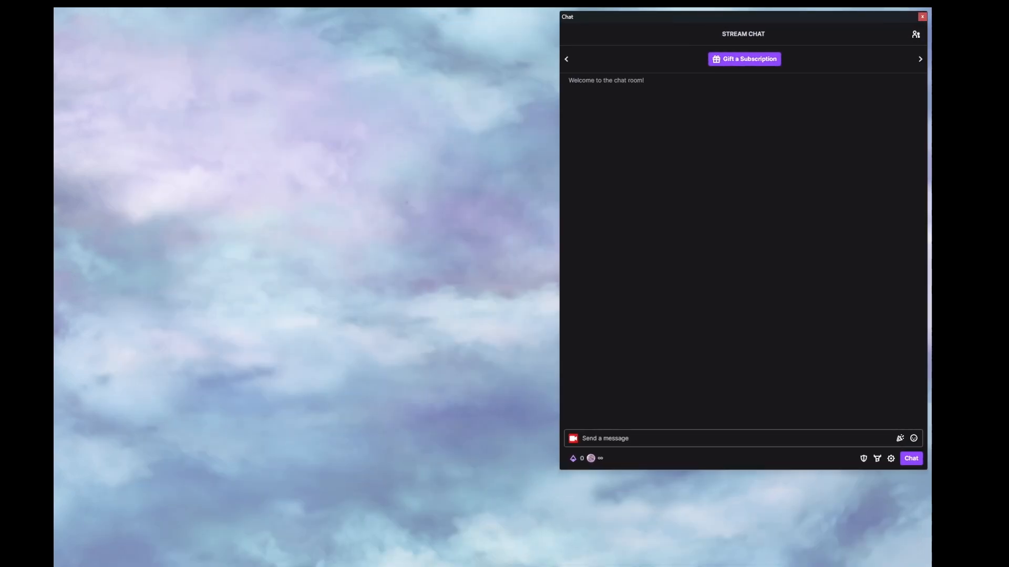
pyautogui.moveTo(568, 566)
pyautogui.click(405, 566)
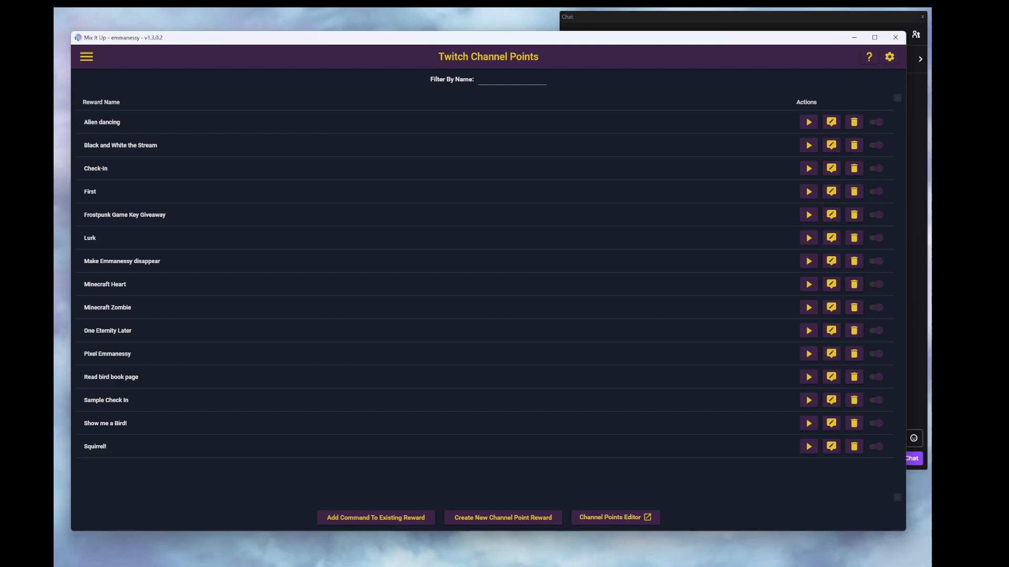
pyautogui.moveTo(367, 43); pyautogui.dragTo(68, 2)
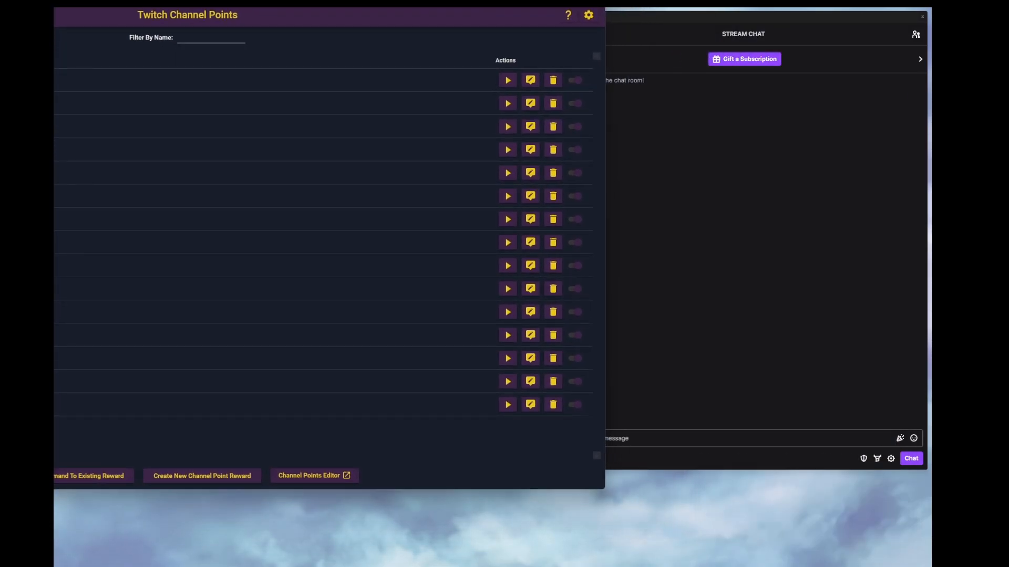
pyautogui.moveTo(604, 185); pyautogui.dragTo(480, 184)
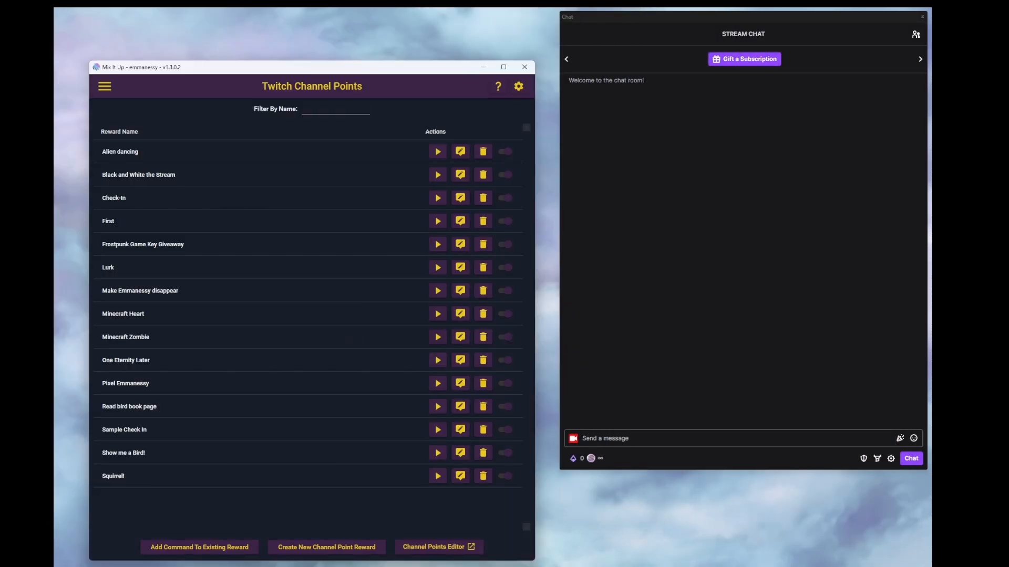
# Test the Sample Check In command with the default test values.
pyautogui.click(157, 430)
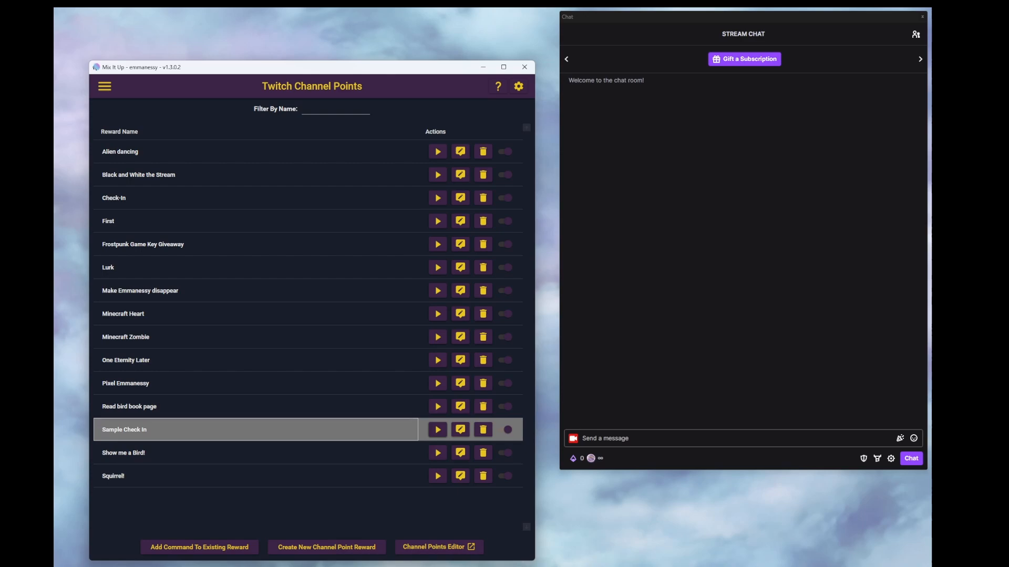
pyautogui.click(438, 430)
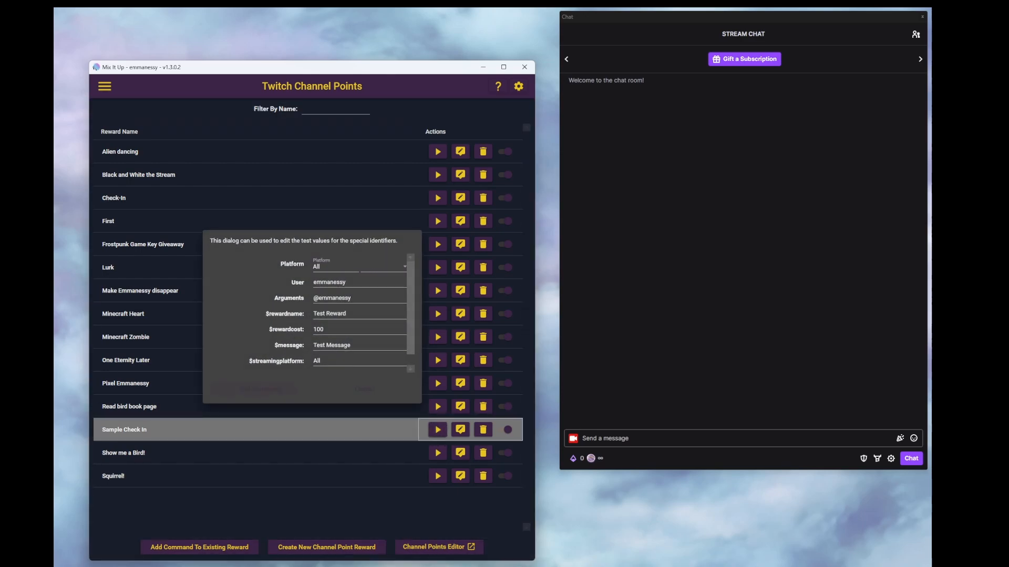
pyautogui.click(262, 389)
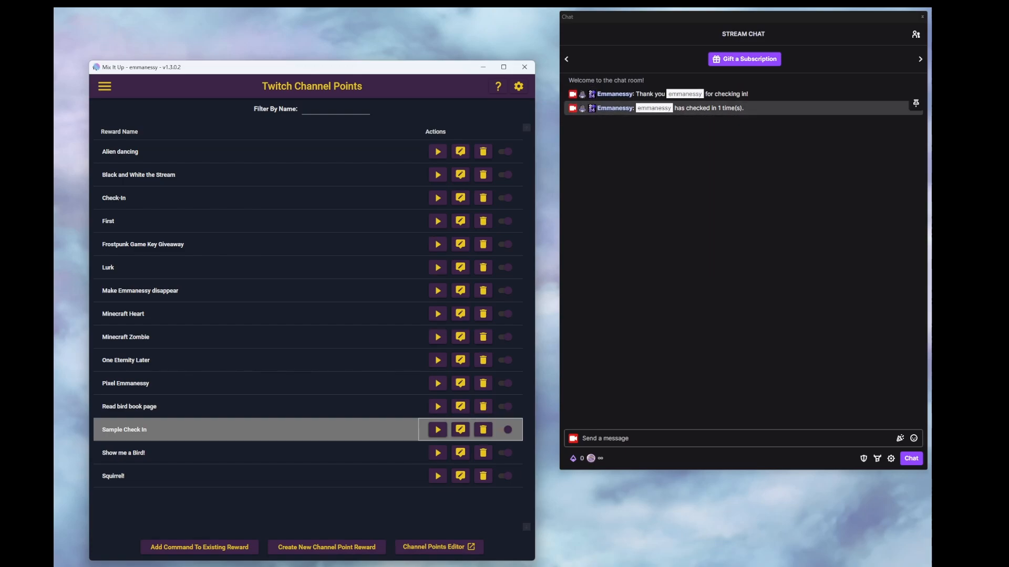
# Test the Sample Check In command a second time and close the stream chat window.
pyautogui.click(731, 438)
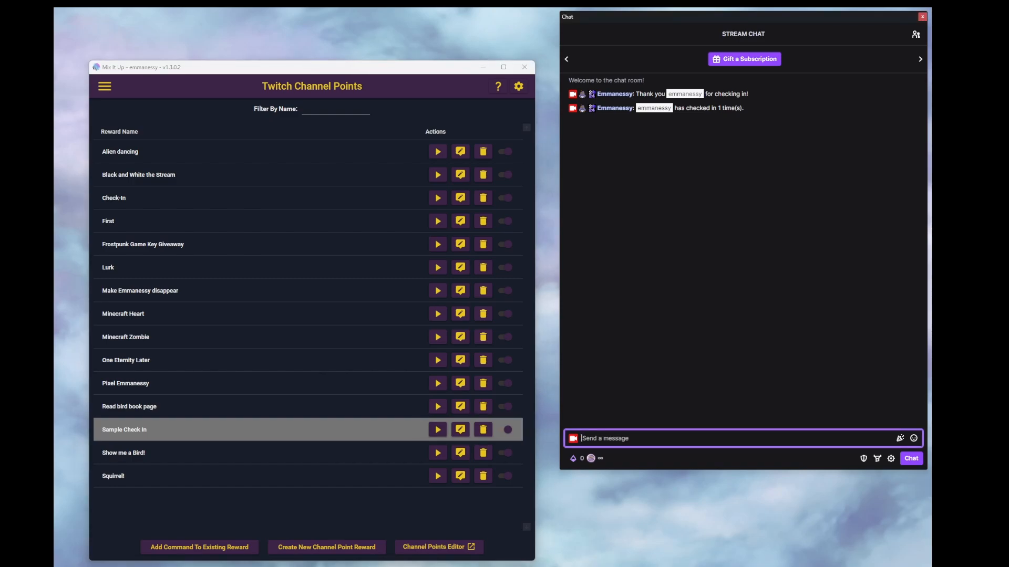
pyautogui.click(438, 429)
pyautogui.click(260, 389)
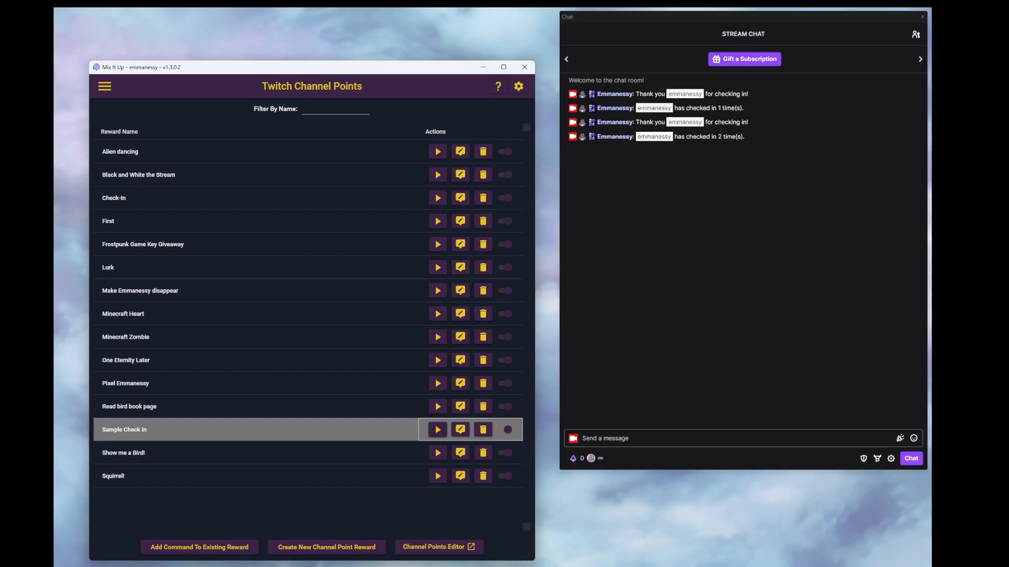
pyautogui.click(921, 17)
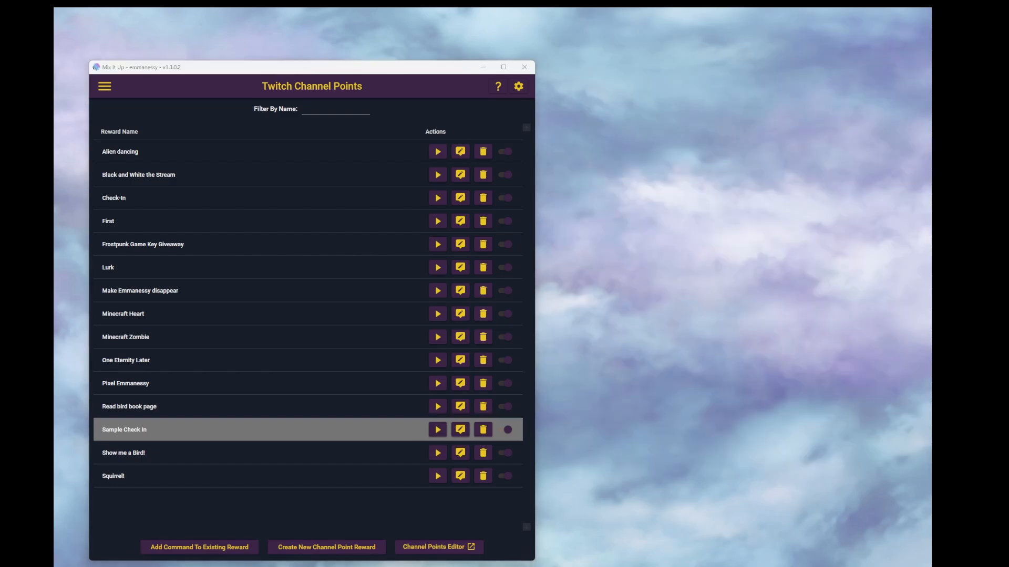